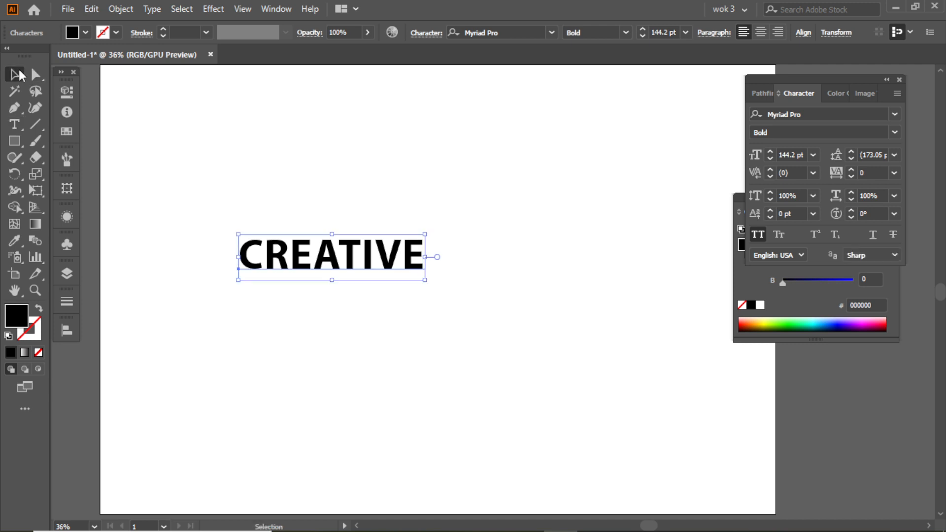
Step: Place a copy of the CREATIVE text near the artboard's upper edge and fill the copy with red ff003b
drag(376, 258, 641, 97)
click(798, 284)
click(851, 234)
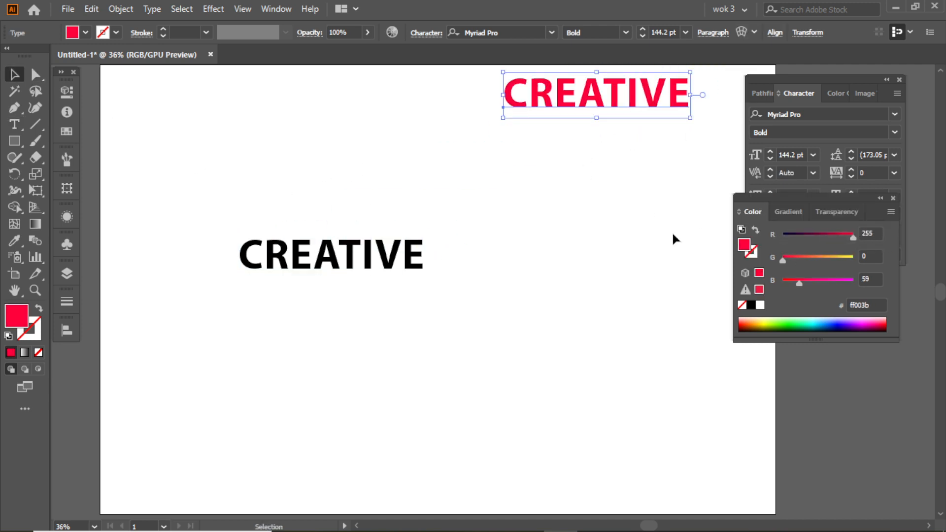
Step: Move the original black CREATIVE text slightly down and fill it with blue 004aff
drag(376, 264, 384, 307)
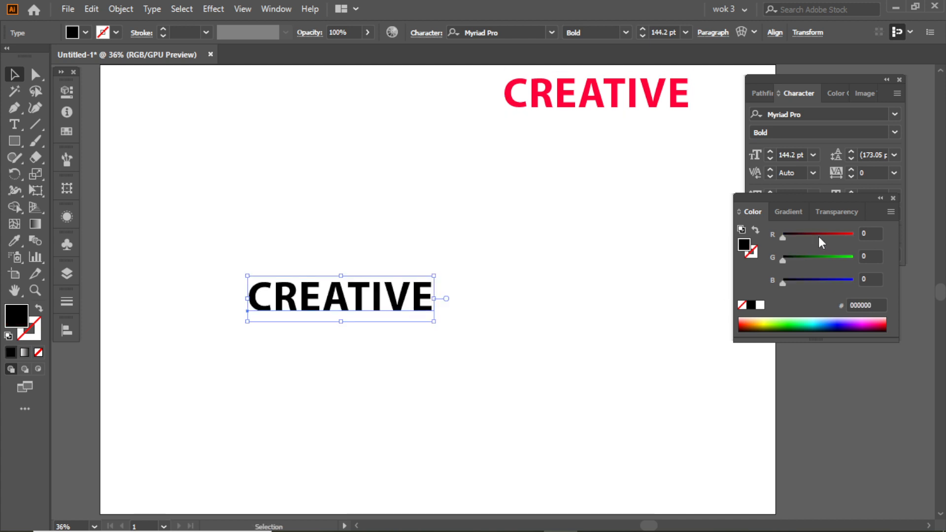
click(852, 280)
click(804, 257)
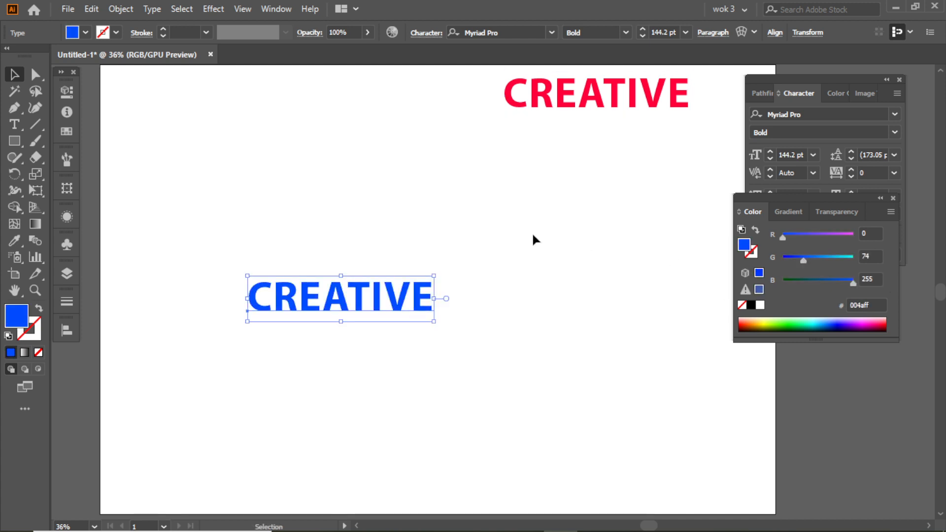
Step: Give the blue CREATIVE text a white stroke with a weight of 7 pt
click(530, 232)
click(378, 300)
click(11, 353)
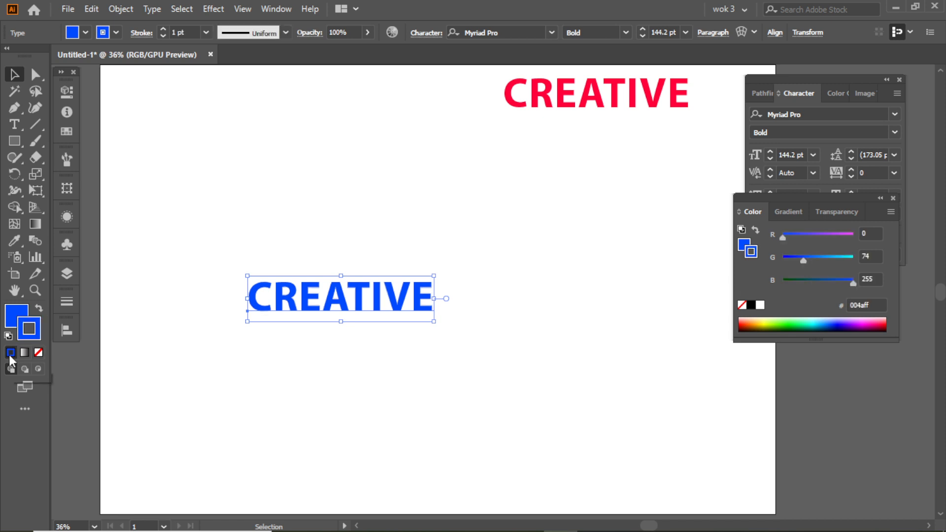
click(761, 305)
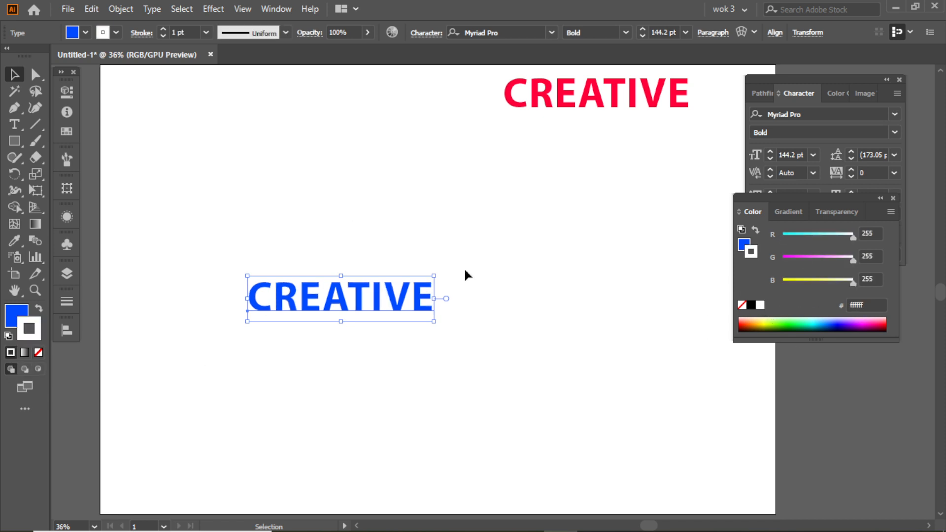
click(207, 33)
click(227, 185)
Step: Start a Distort & Transform Transform effect on the blue CREATIVE text with preview on and 10 copies
click(214, 9)
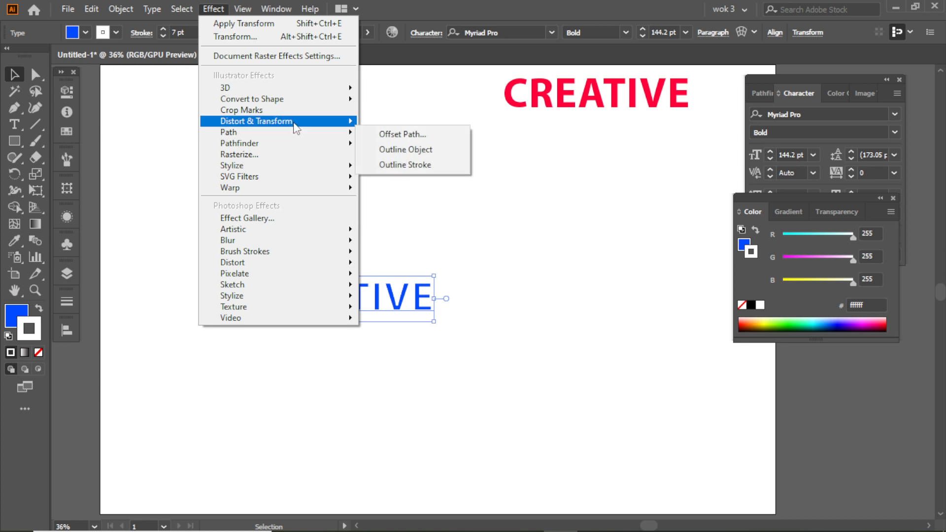
mouse_move(295, 121)
click(427, 169)
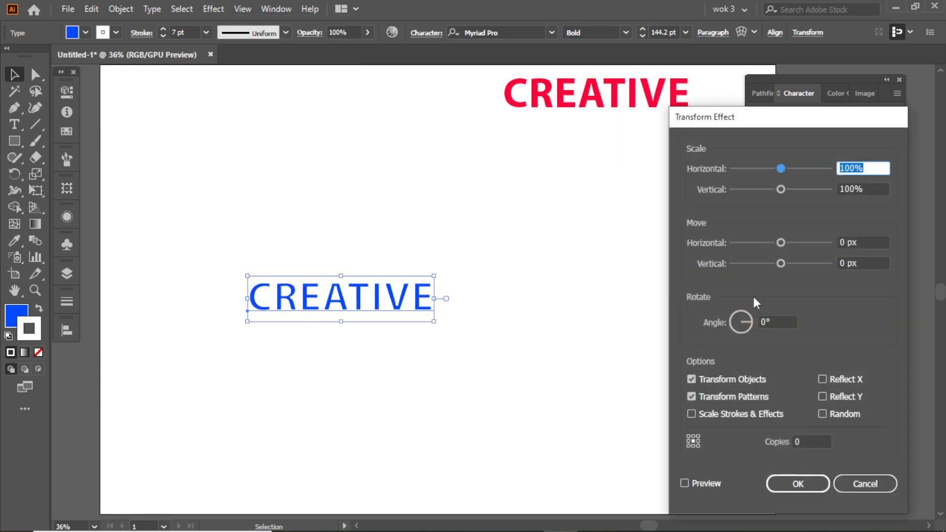
click(702, 484)
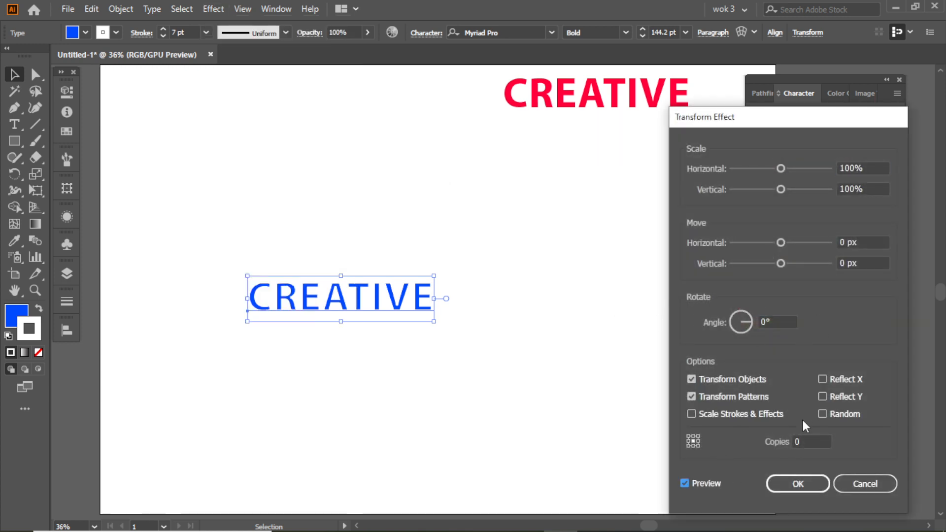
click(809, 438)
text(10)
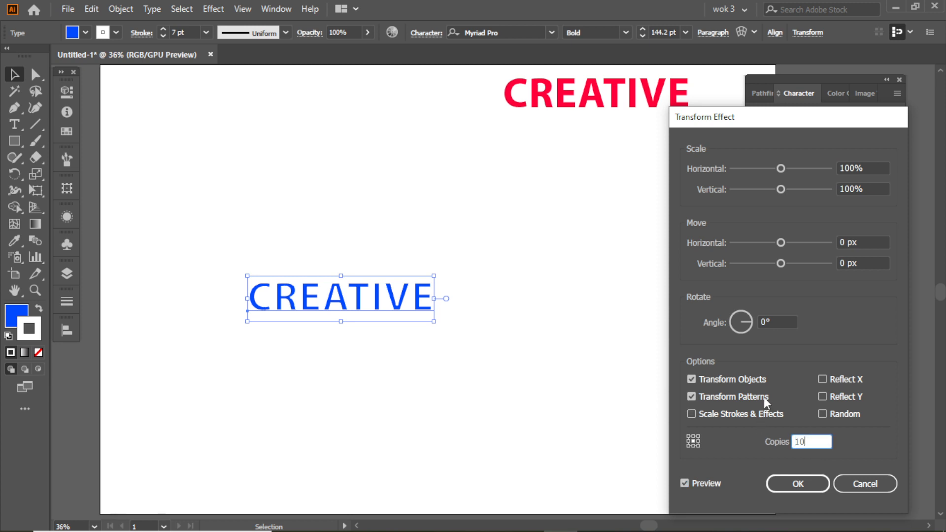
Step: Set the Transform effect's rotation angle to 5°
click(781, 321)
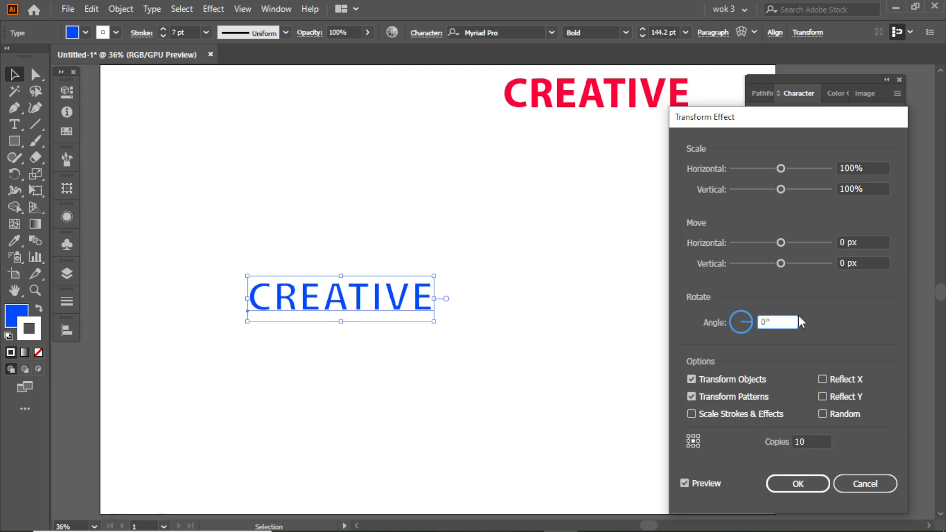
key(Up)
key(Up)
key(Up)
key(Up)
key(Up)
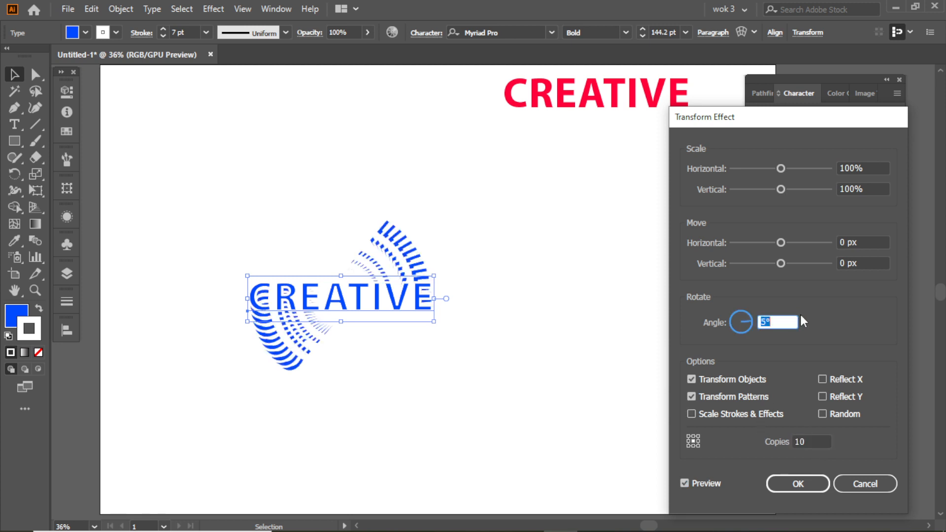
Step: Set the Transform effect's vertical move to -3 px
click(863, 243)
click(868, 263)
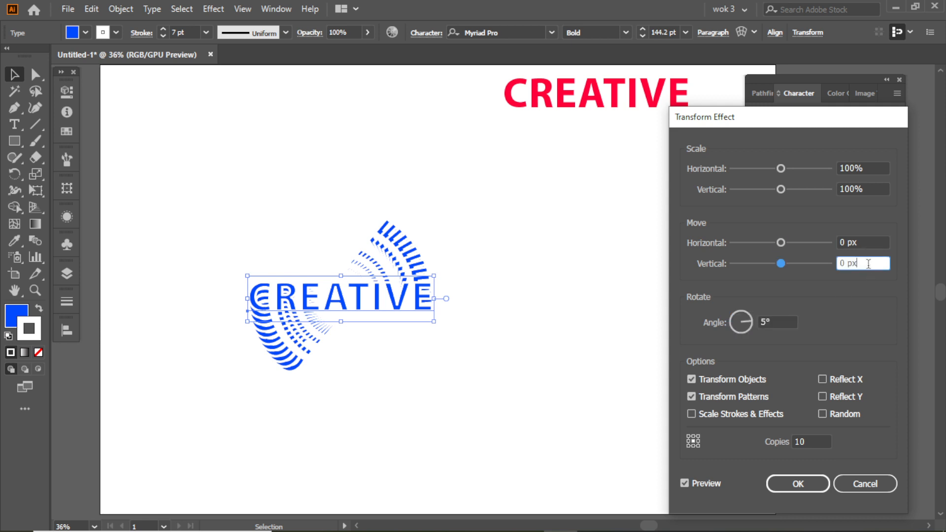
key(Down)
key(Down)
key(Down)
key(Down)
key(Down)
key(Down)
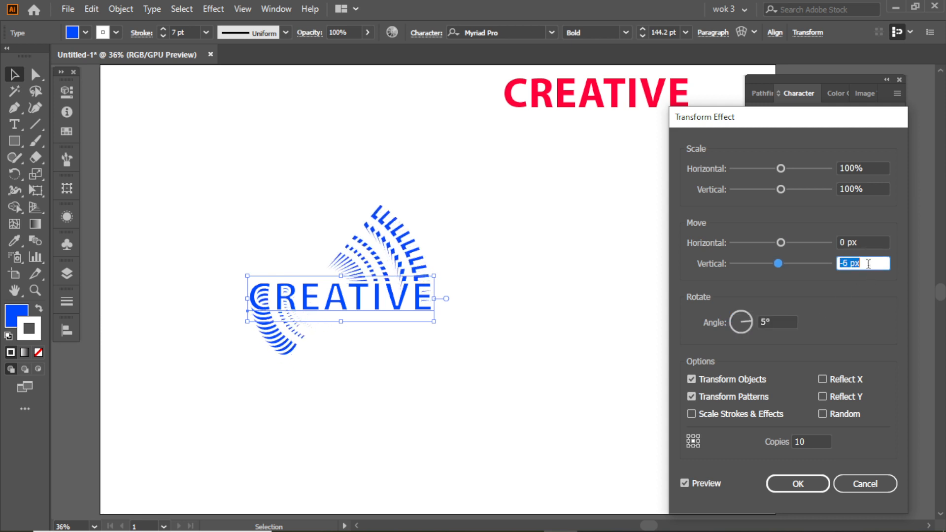
key(Up)
key(Up)
key(Up)
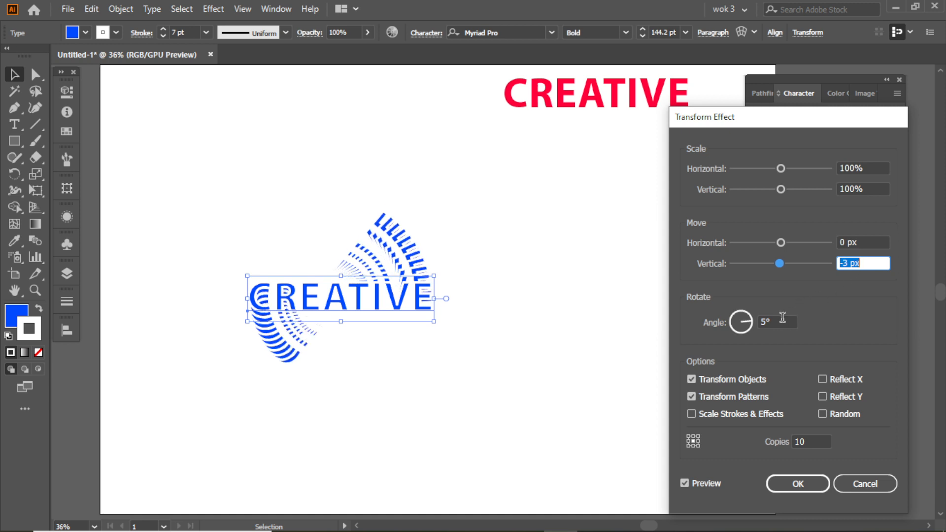
Step: Increase the Transform effect's rotation angle to 9°
click(782, 321)
key(Up)
key(Up)
key(Up)
key(Up)
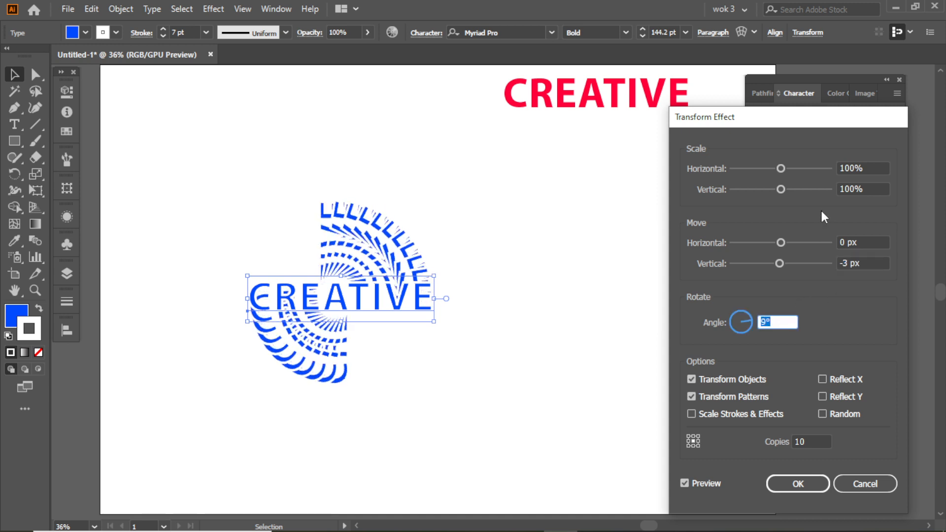
Step: Try different copy counts for the Transform effect and settle on 11 copies
click(812, 437)
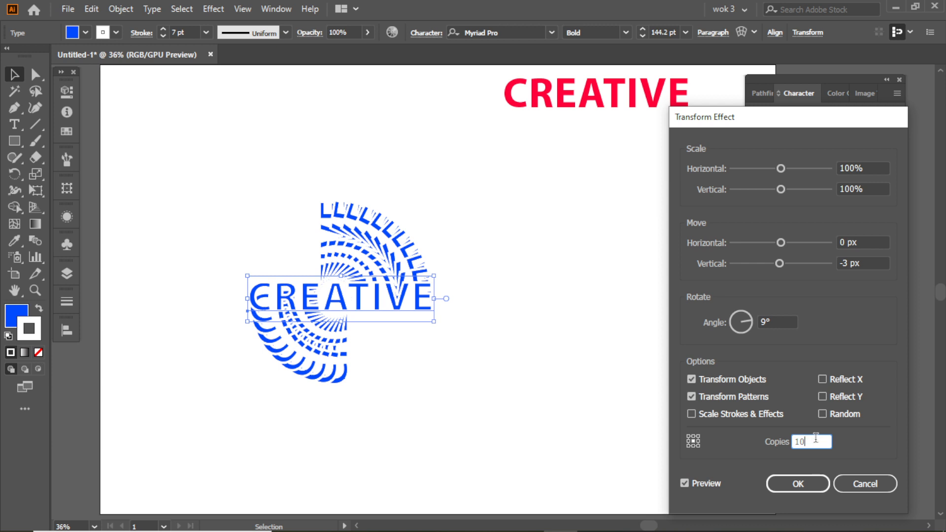
key(Up)
key(Up)
key(Up)
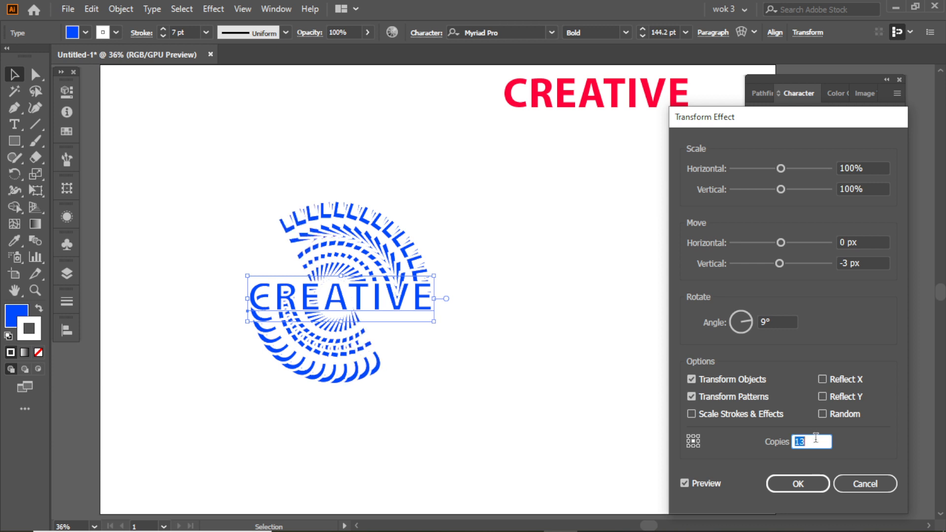
key(Down)
key(Down)
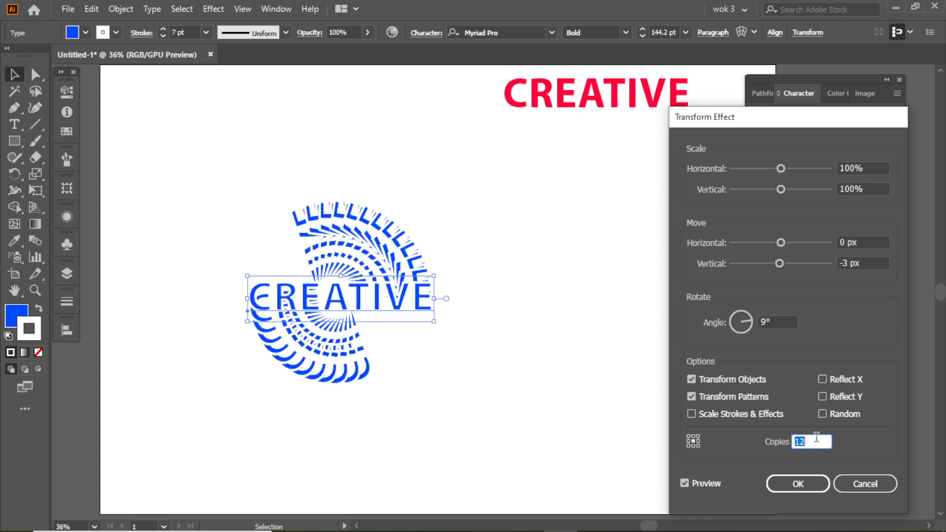
Step: Change the Transform effect's vertical move to -9 px
click(870, 263)
key(Down)
key(Down)
key(Down)
key(Down)
key(Down)
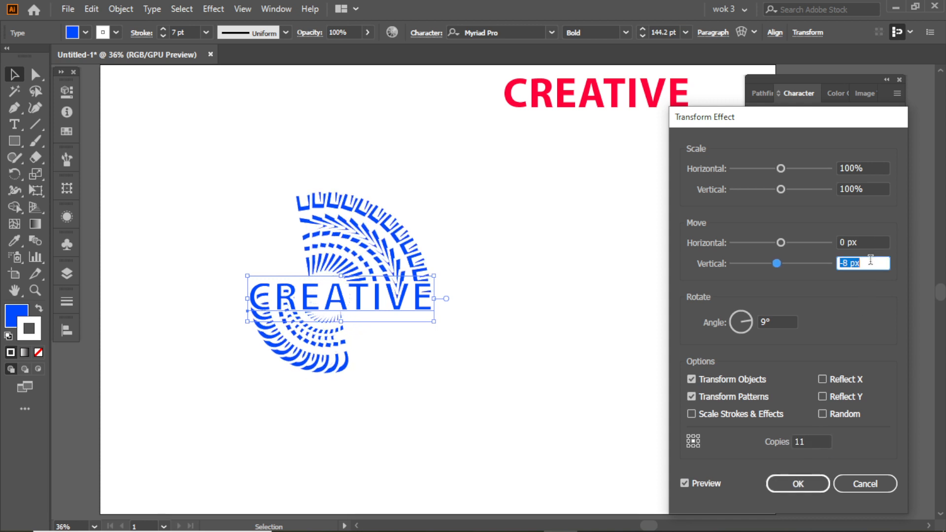
key(Down)
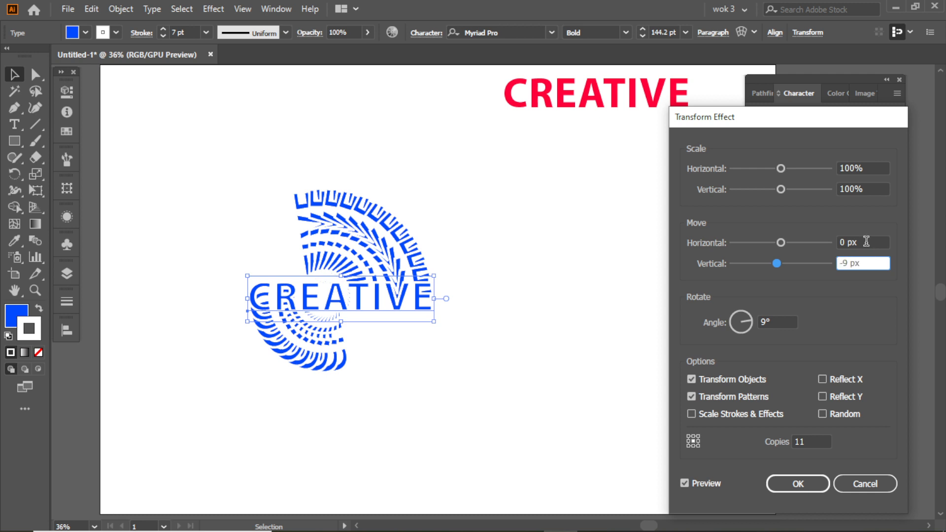
Step: Set the Transform effect's horizontal move to 5 px and apply the effect to the blue CREATIVE text
click(866, 242)
key(Up)
key(Up)
key(Up)
key(Up)
key(Up)
key(Up)
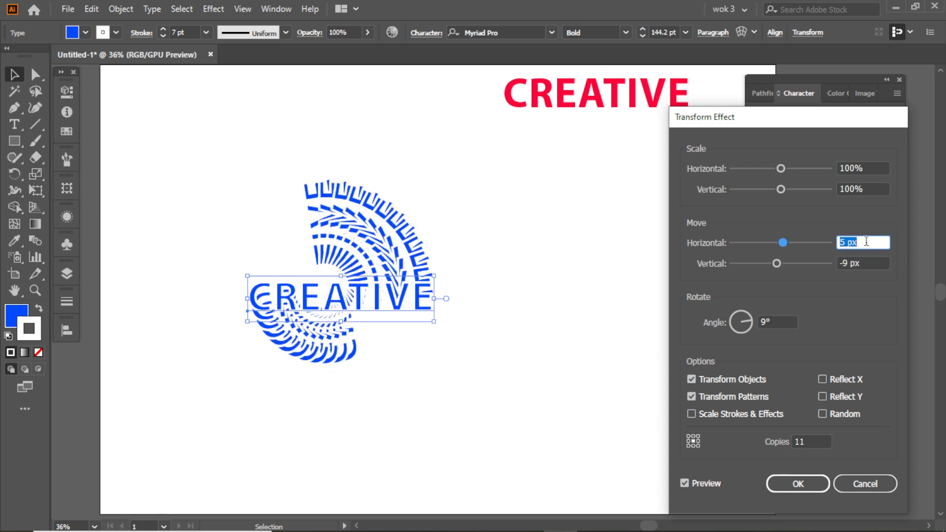
click(795, 482)
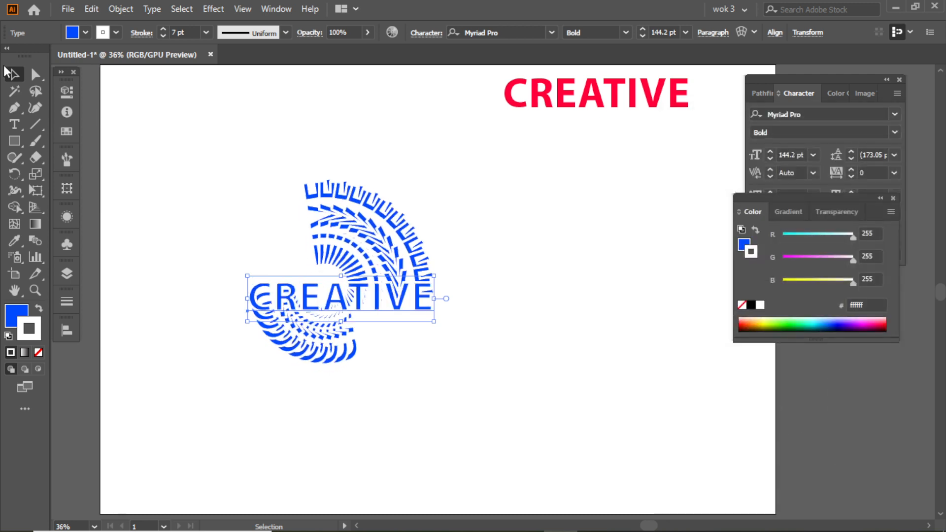
Step: Enlarge the blue CREATIVE text with its rotated copies to about 263 pt
drag(434, 298, 589, 327)
drag(534, 300, 510, 317)
click(607, 279)
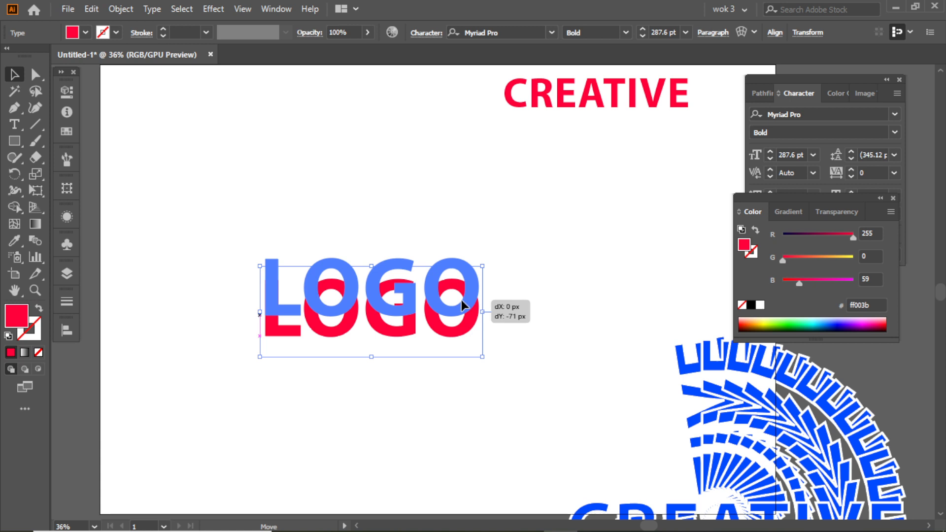
Step: Move the red LOGO text up near the artboard's centre and the blue CREATIVE pattern off the artboard's lower right corner
drag(461, 300, 461, 300)
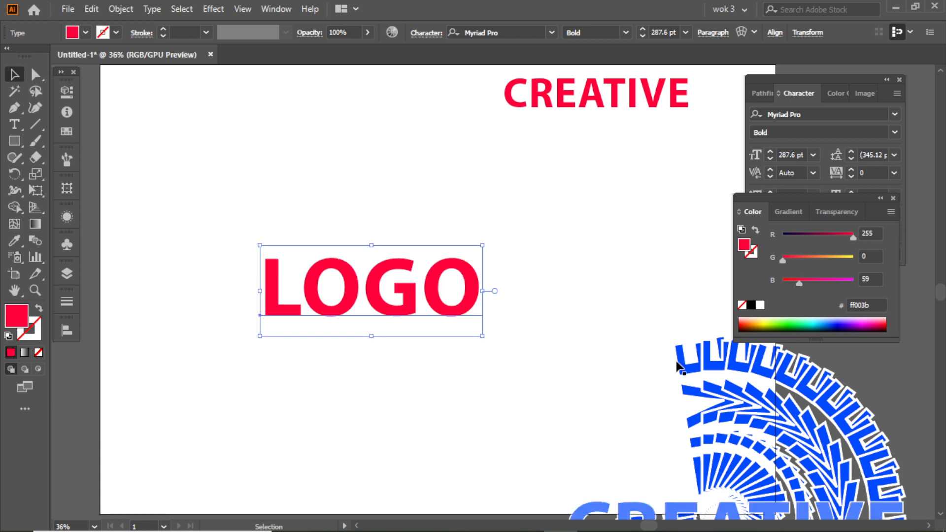
drag(681, 360, 766, 495)
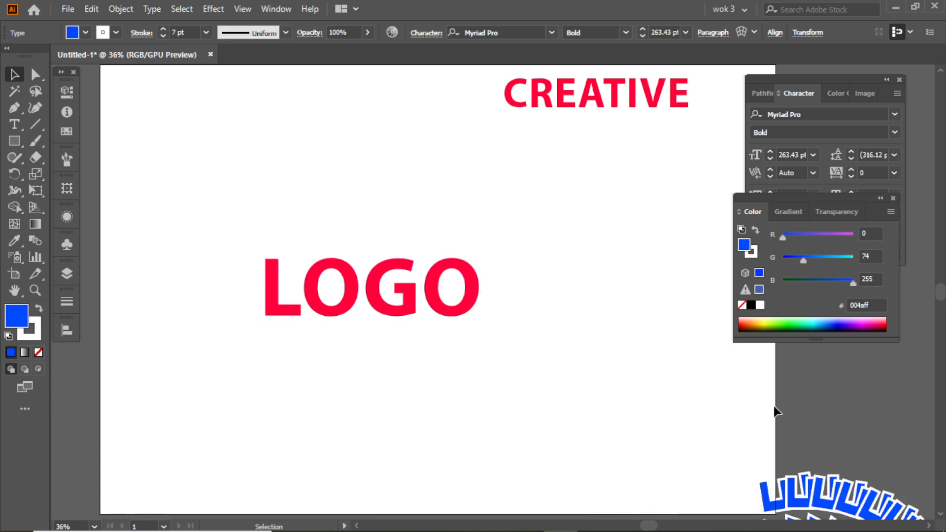
Step: Enlarge the red LOGO text to about 411 pt
click(503, 346)
drag(498, 307, 531, 309)
click(486, 313)
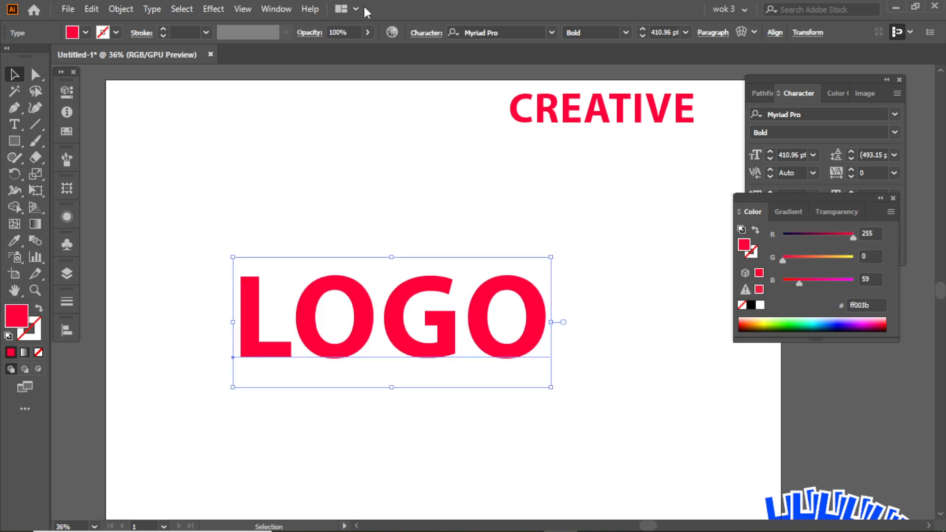
Step: Give the red LOGO text a white stroke with a weight of 7 pt
click(214, 9)
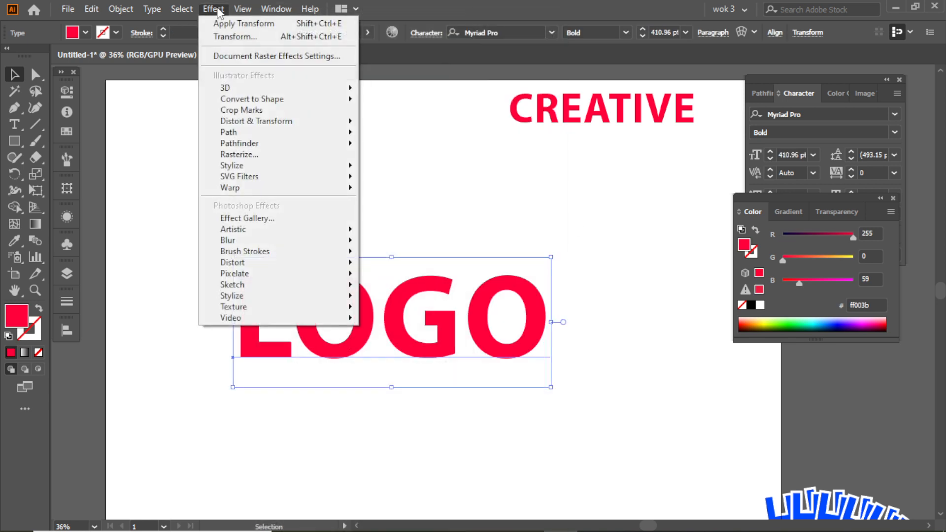
click(502, 301)
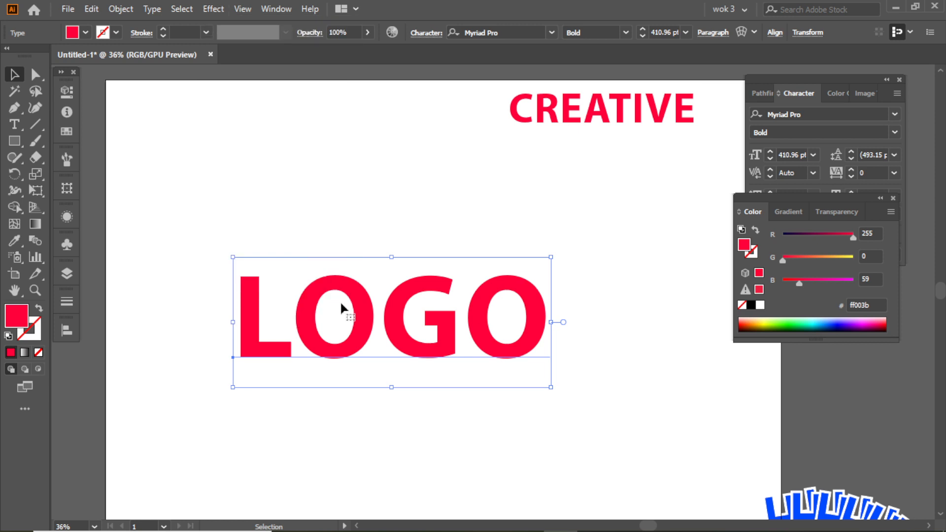
key(x)
click(10, 352)
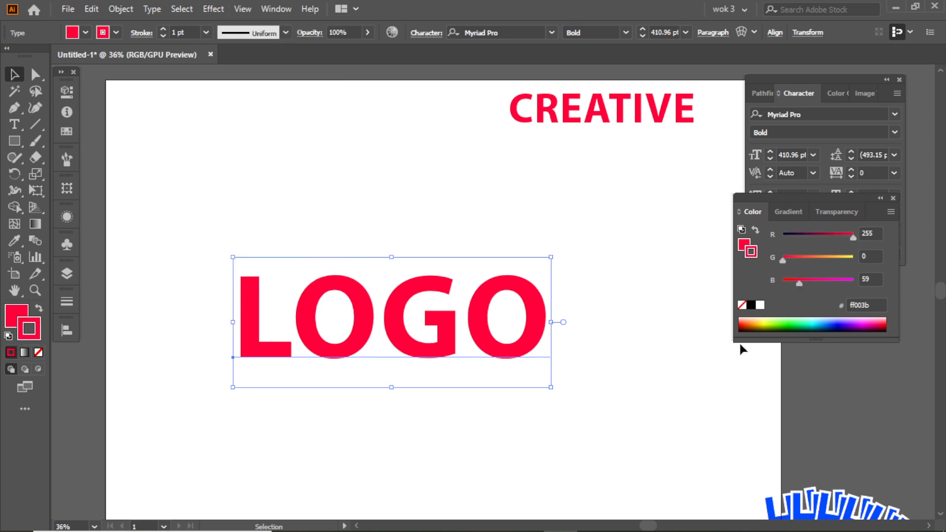
click(759, 305)
click(163, 30)
click(163, 29)
click(163, 29)
click(163, 29)
click(163, 29)
click(163, 29)
Step: Start a Distort & Transform Transform effect on the LOGO text with preview on
click(214, 9)
mouse_move(289, 122)
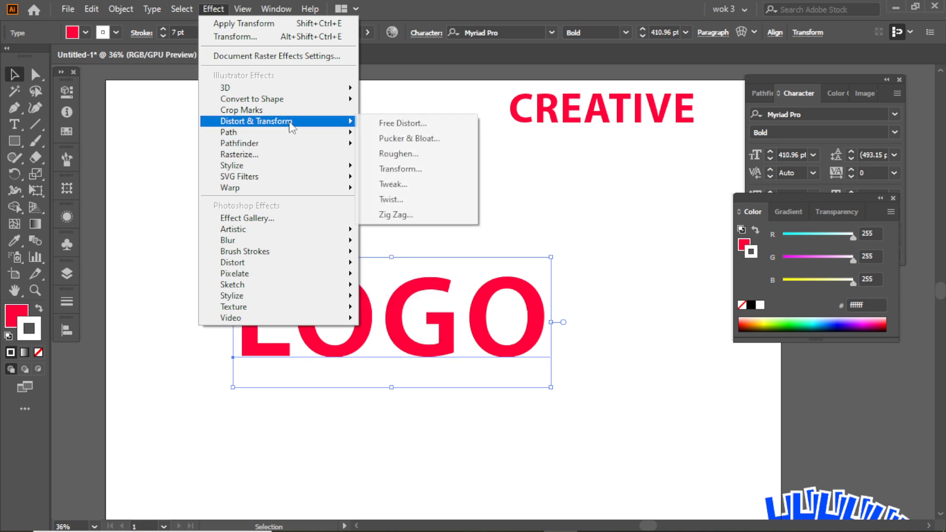
click(420, 169)
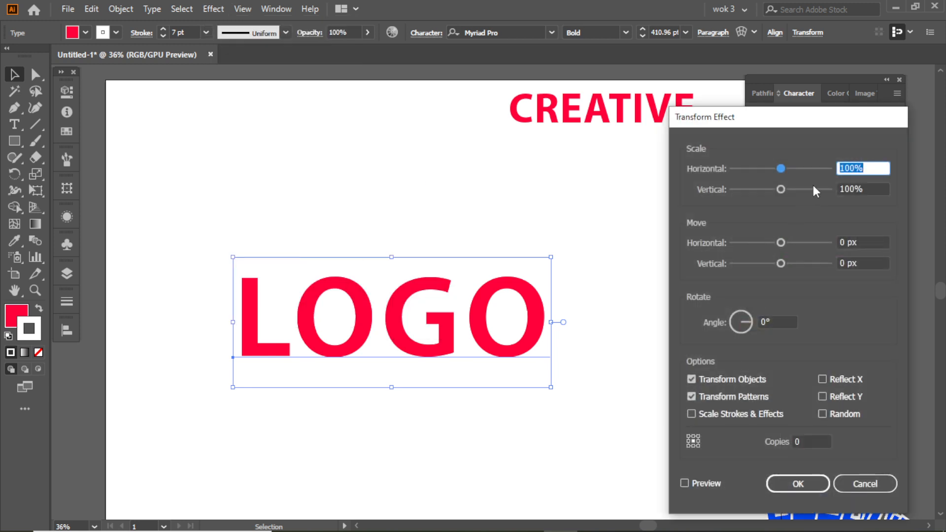
click(687, 482)
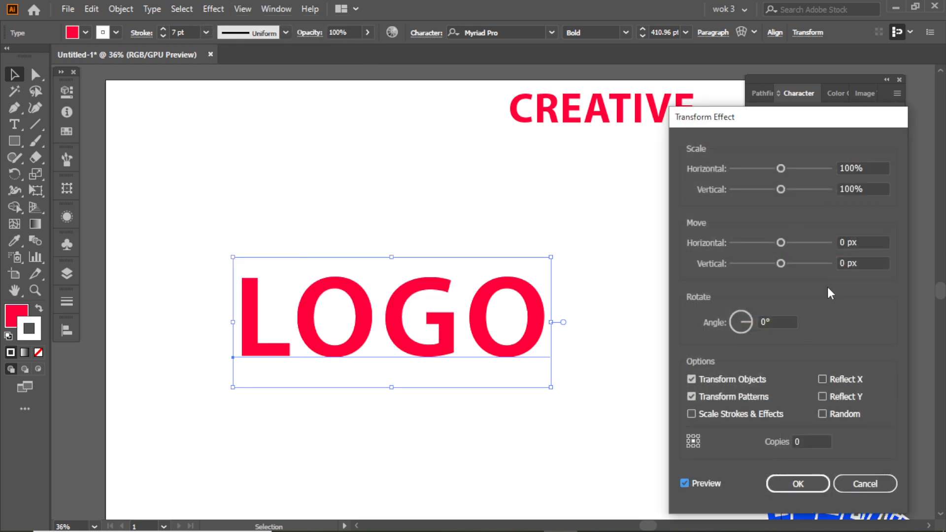
click(862, 263)
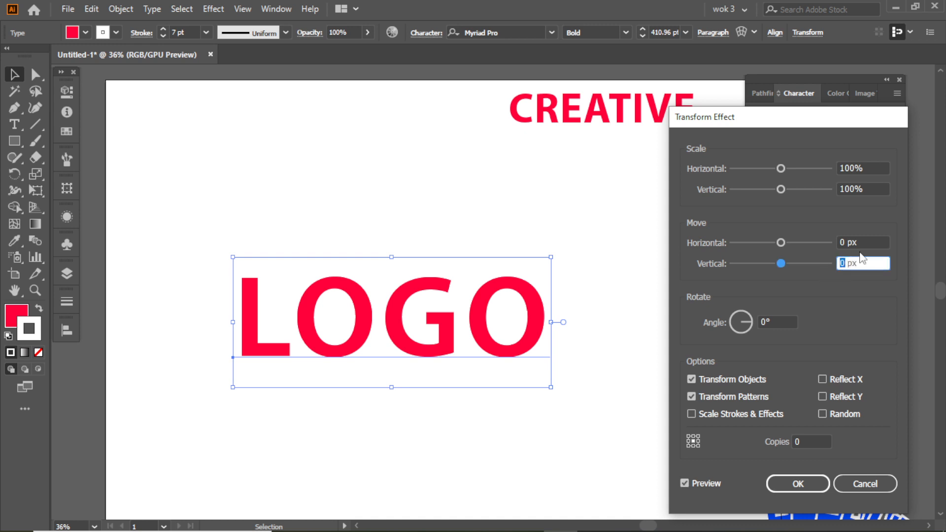
key(shift+Tab)
Step: Set the number of copies in the LOGO text's Transform effect to 11
click(810, 442)
key(Up)
key(Up)
key(Up)
key(Up)
key(Up)
key(Up)
key(Up)
key(Up)
key(Up)
key(Up)
key(Up)
Step: Turn off the preview and set the Transform effect's horizontal move to -6 px
click(684, 483)
click(852, 242)
key(Down)
key(Down)
key(Down)
key(Down)
key(Down)
key(Down)
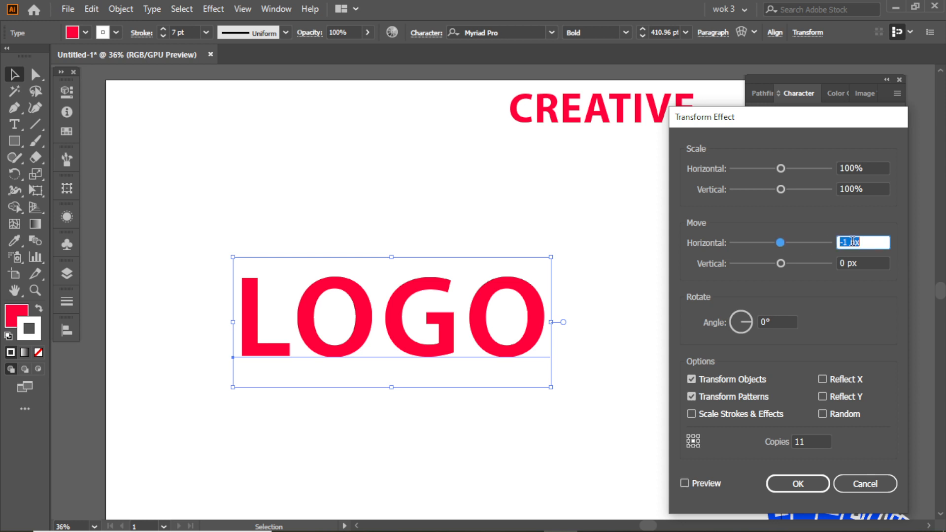
Step: Turn on the Transform effect's preview and set its vertical move to 28 px
click(859, 263)
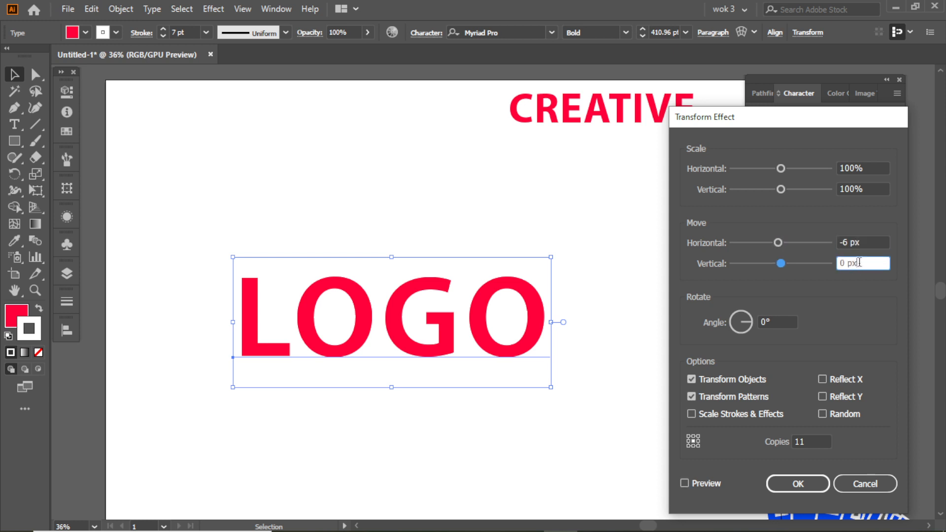
click(684, 483)
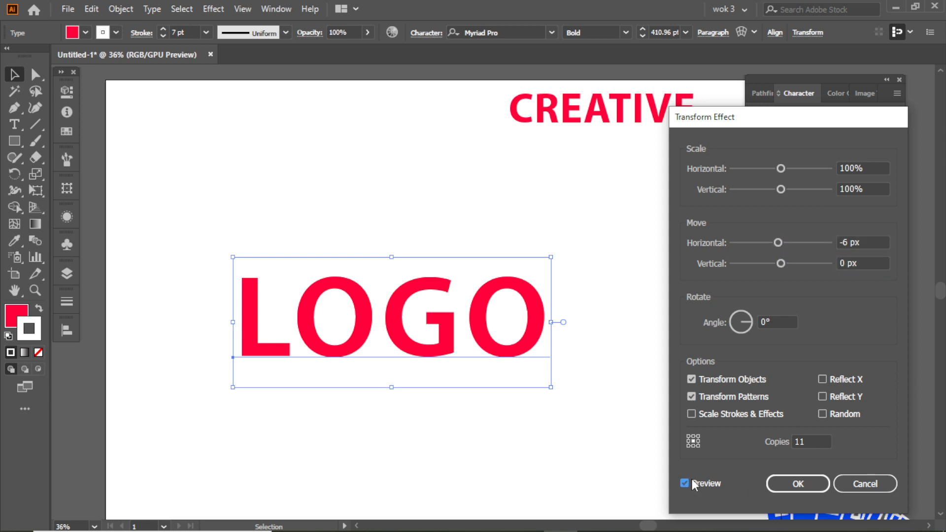
click(856, 263)
key(Up)
key(Up)
key(Up)
key(Up)
key(Up)
key(Up)
key(Up)
key(Up)
key(Up)
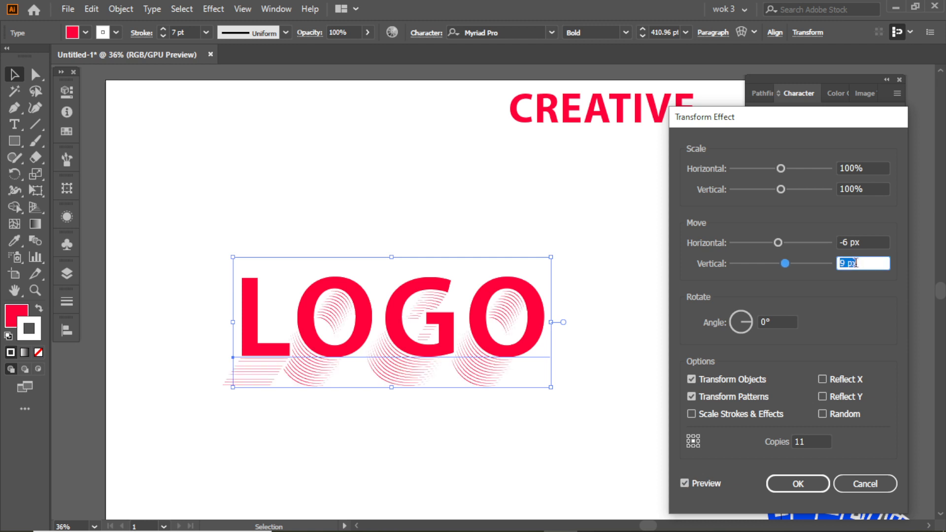
key(Up)
key(Up)
key(Up)
key(Up)
key(Up)
key(Up)
key(Up)
key(Up)
key(Up)
key(Up)
key(Up)
key(Up)
key(Up)
key(Up)
key(Up)
key(Up)
key(Up)
key(Up)
key(Up)
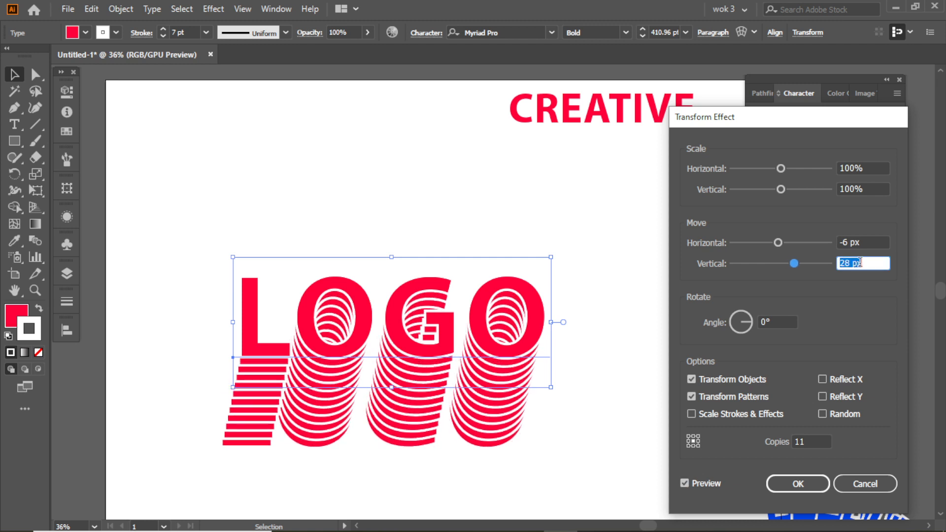
Step: Set the Transform effect's horizontal move to -19 px
click(873, 242)
key(Down)
key(Down)
key(Down)
key(Down)
key(Down)
key(Down)
key(Down)
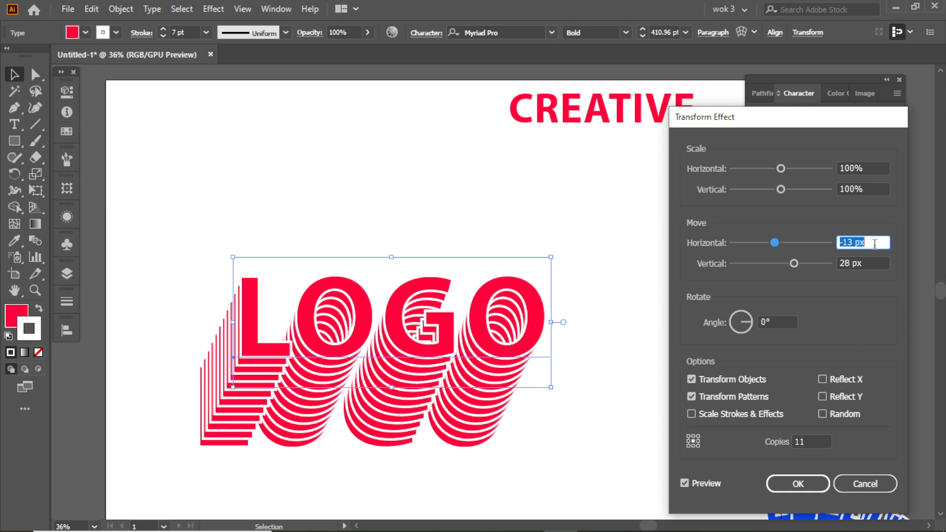
key(Down)
key(Down)
key(Down)
key(Down)
key(Down)
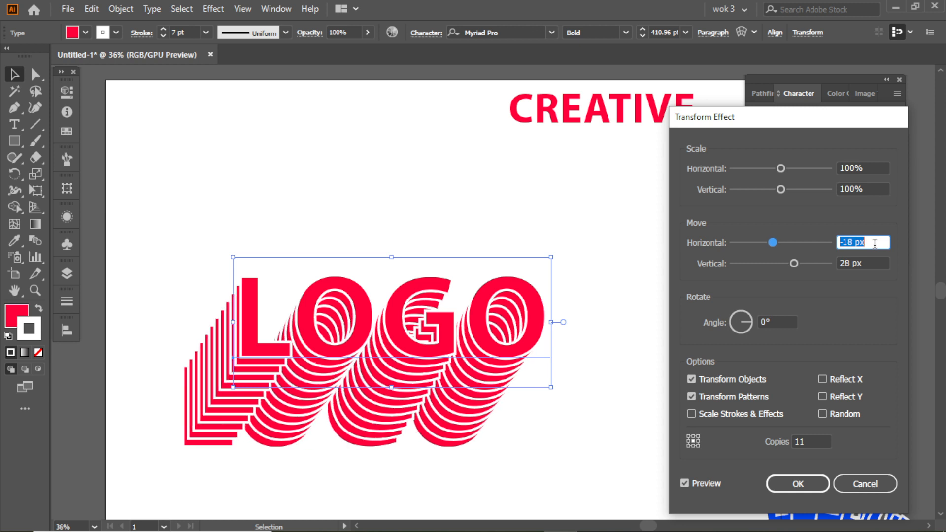
key(Up)
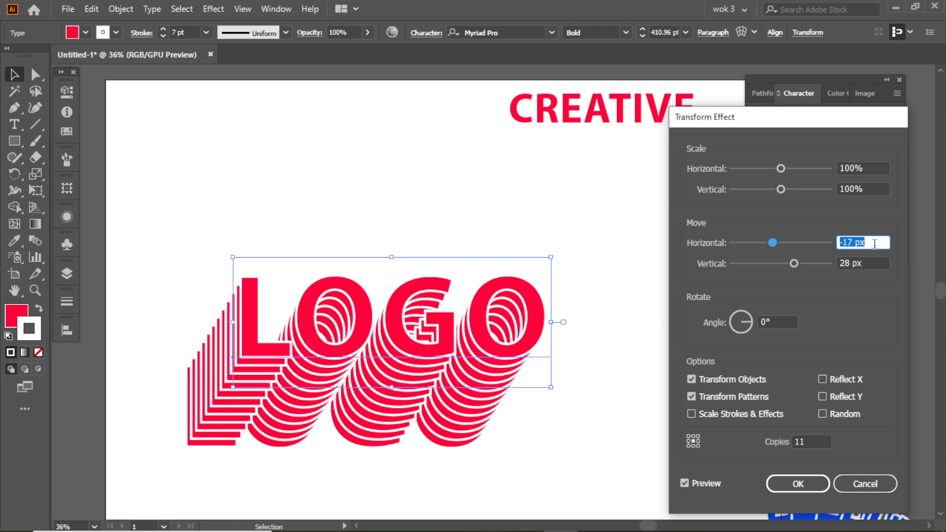
key(Down)
key(Down)
Step: Set the Transform effect's vertical move to 20 px
click(871, 263)
key(Down)
key(Down)
key(Down)
key(Down)
key(Down)
key(Down)
key(Down)
key(Down)
Step: Try rotation angles of 8° and -10° in the LOGO text's Transform effect
click(782, 320)
key(Up)
key(Up)
key(Up)
key(Up)
key(Up)
key(Up)
key(Up)
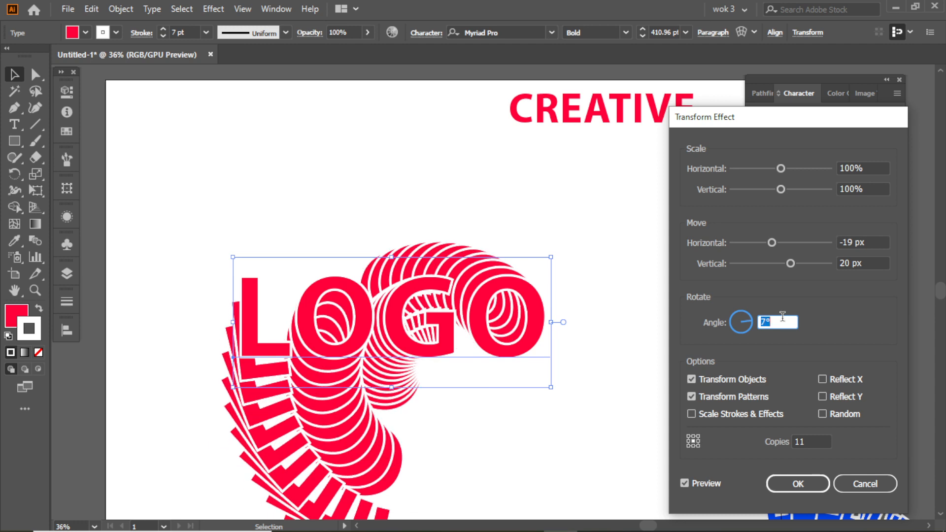
key(Up)
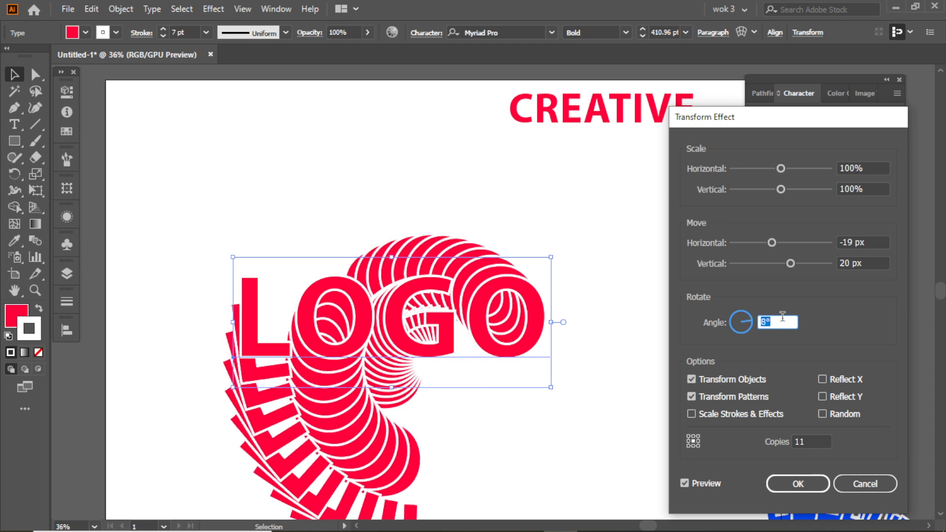
key(Down)
key(Down)
key(Down)
key(Down)
key(Down)
key(Down)
key(Down)
key(Down)
key(Down)
key(Down)
key(Down)
key(Down)
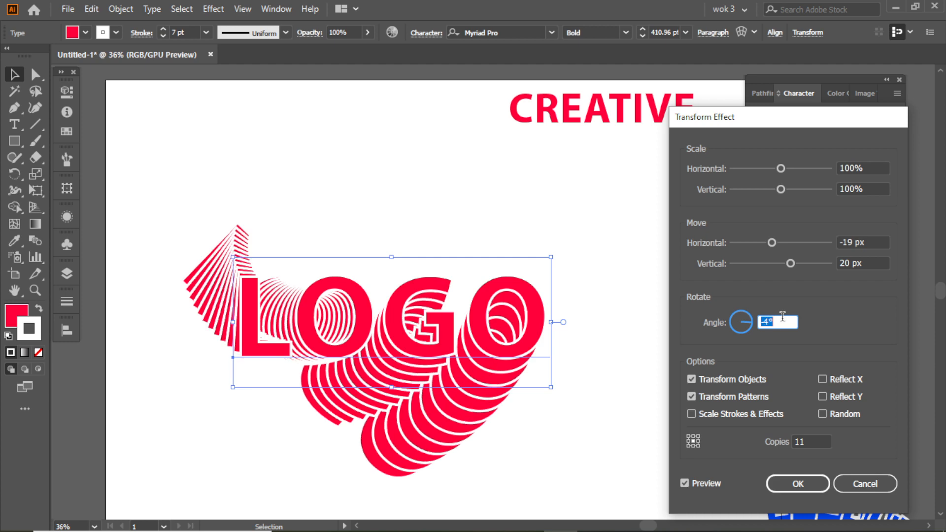
key(Down)
key(Down)
key(Down)
key(Down)
key(Down)
key(Down)
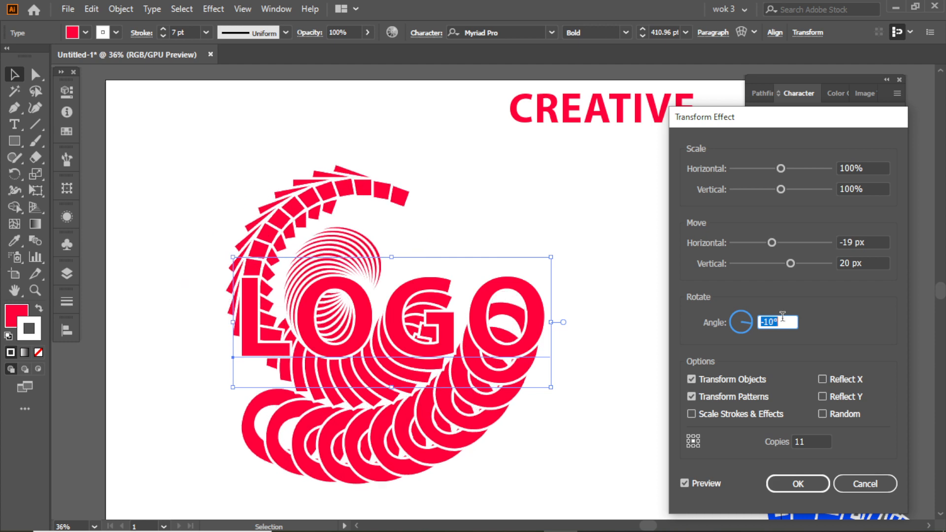
Step: Set the Transform effect's rotation angle to -6° and apply the effect to the LOGO text
key(Up)
key(Up)
key(Up)
key(Up)
key(Up)
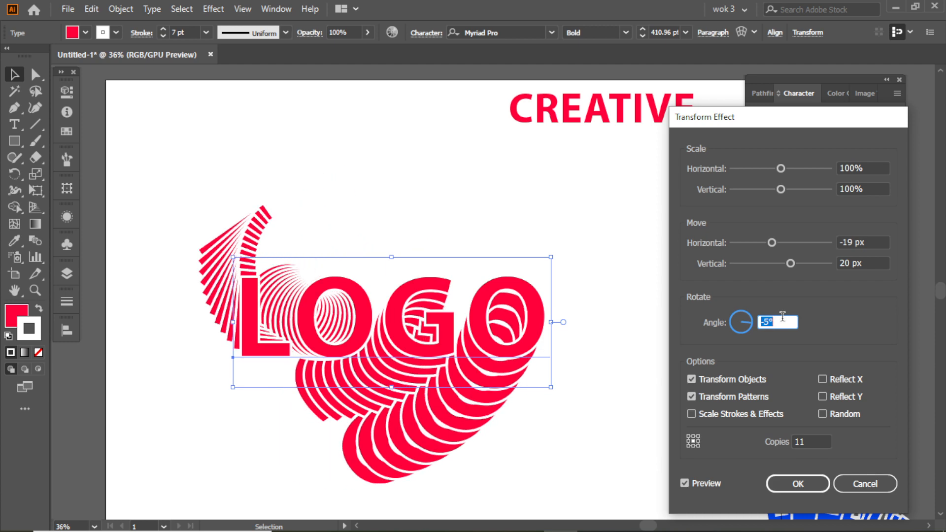
key(Up)
key(Down)
key(Down)
click(787, 486)
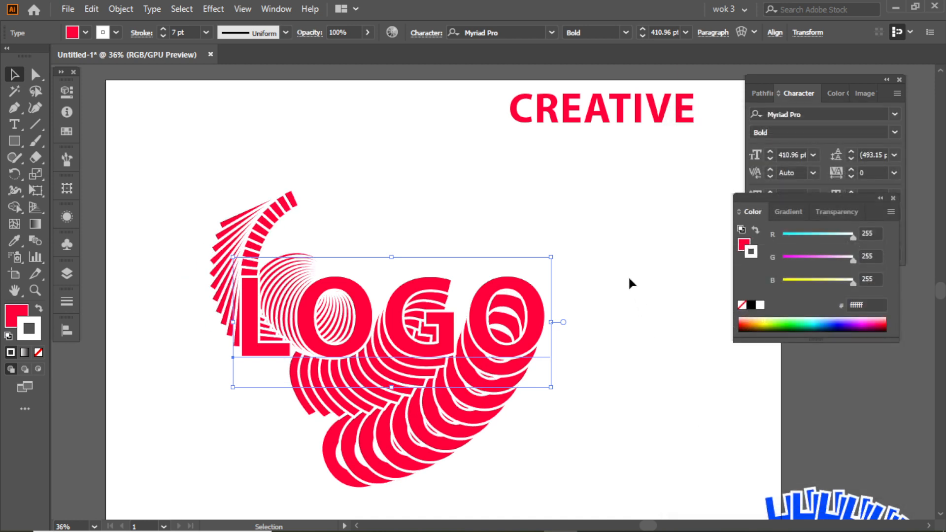
Step: Move the repeated LOGO design down to the lower part of the artboard
click(628, 276)
drag(269, 225, 345, 268)
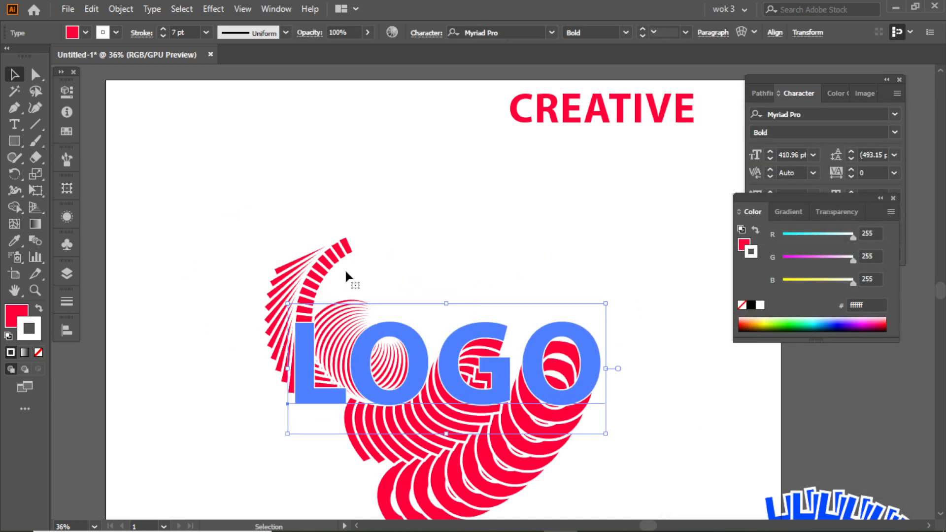
drag(305, 315, 410, 495)
Step: Move the CREATIVE text above the LOGO design and turn it into the word LOVE, enlarged to about 413 pt
drag(595, 106, 364, 289)
key(t)
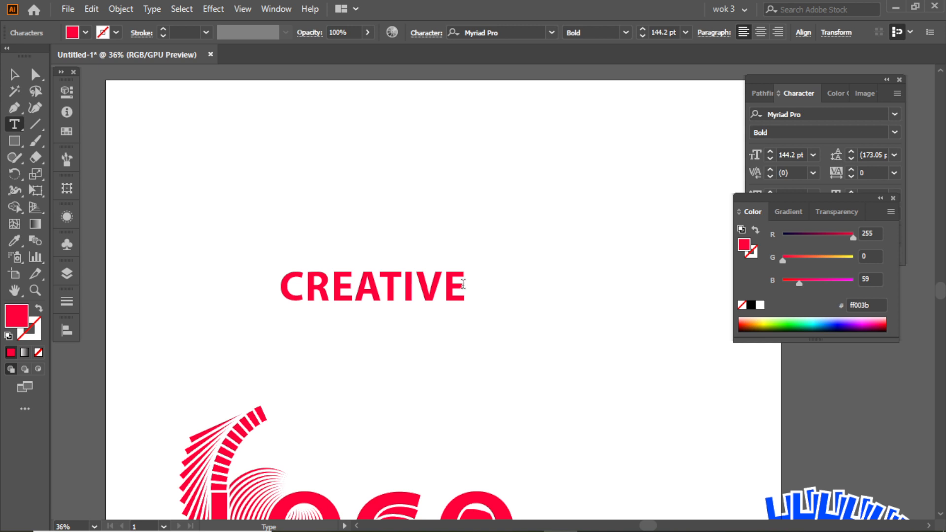
drag(462, 284, 271, 285)
text(L)
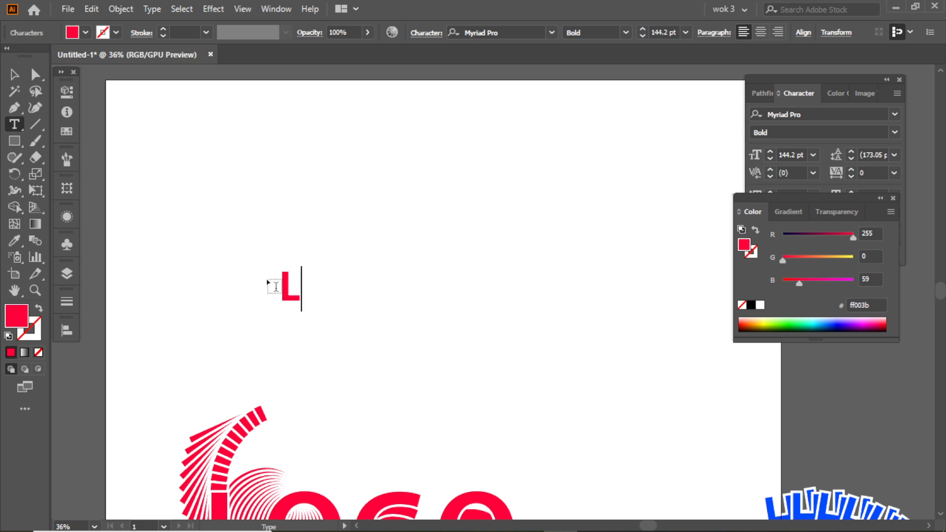
text(OVE)
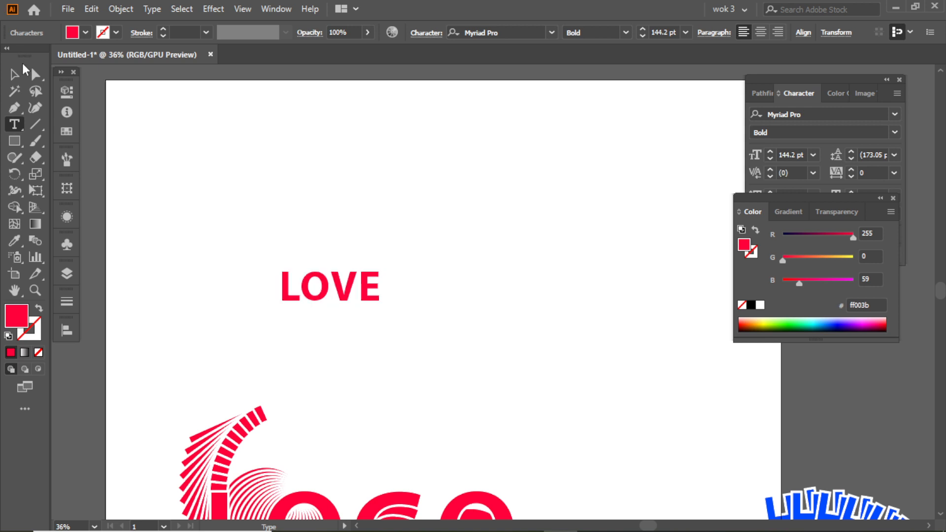
click(24, 67)
drag(386, 289, 518, 299)
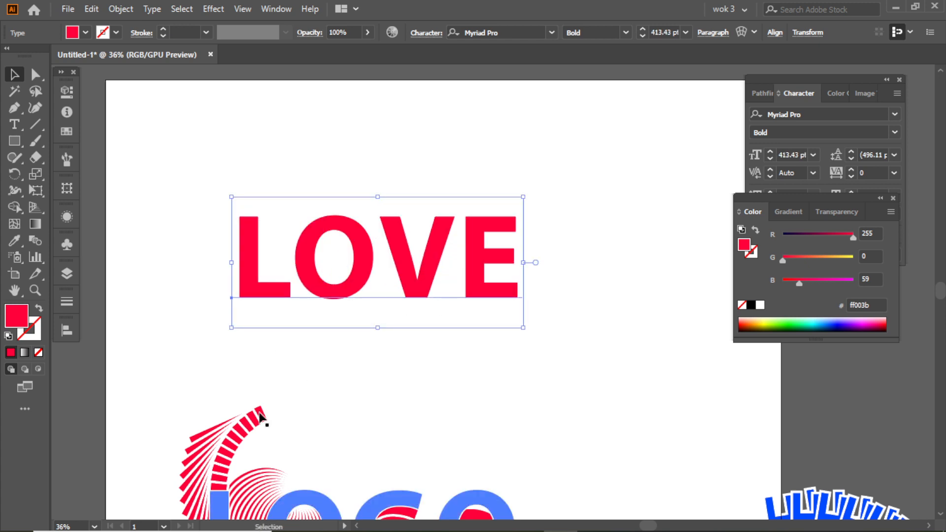
Step: Shift the LOGO design slightly to the right and delete the large plain LOVE text above it
drag(259, 415, 310, 403)
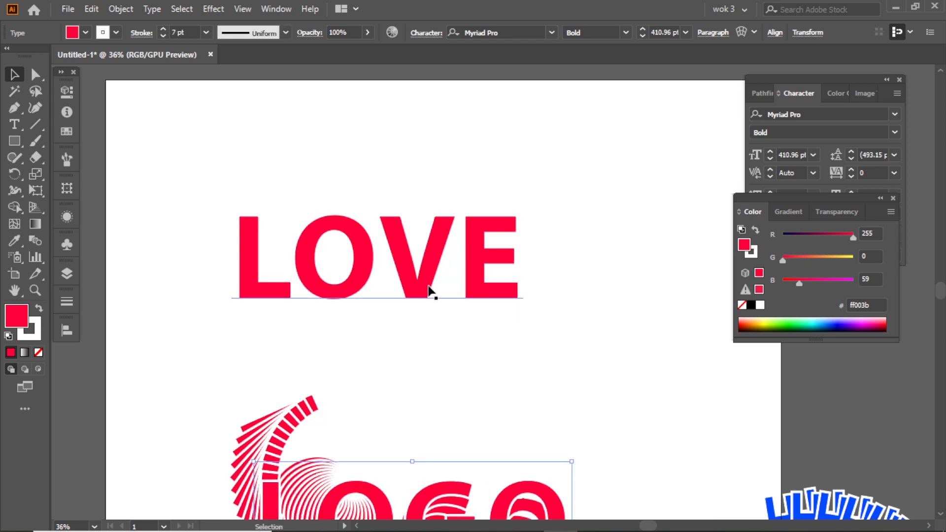
drag(420, 270, 448, 197)
key(Delete)
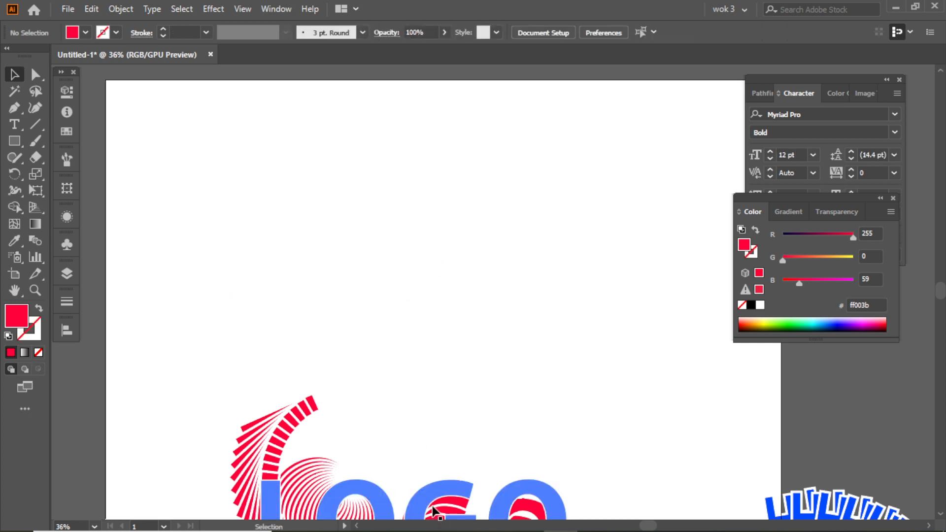
Step: Duplicate the LOGO design onto the upper part of the artboard and move the original further down, clear of the copy
drag(433, 510, 428, 268)
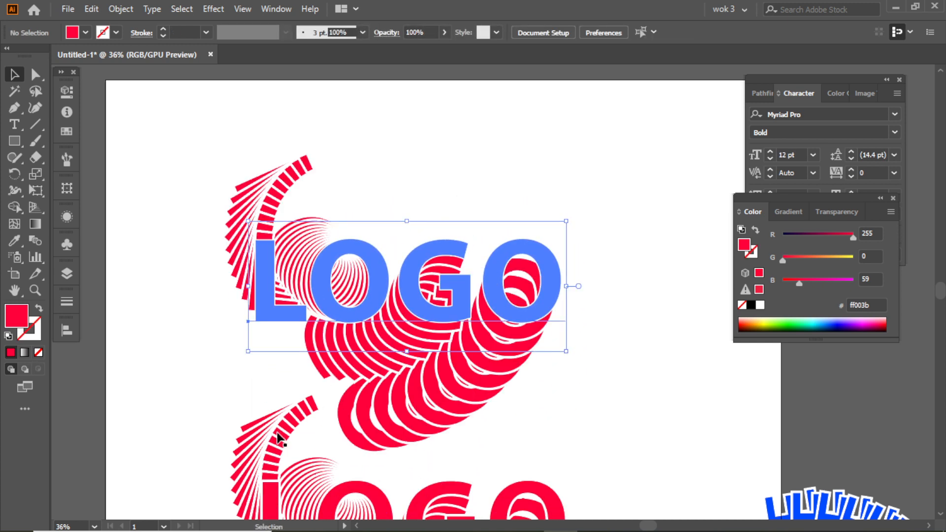
drag(300, 403, 322, 359)
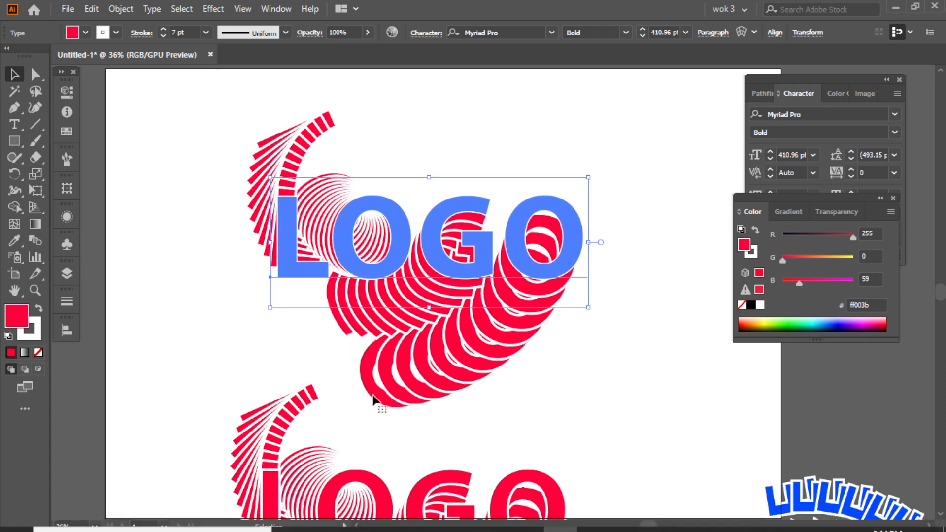
key(space)
drag(457, 418, 406, 255)
drag(249, 240, 272, 456)
click(451, 277)
key(space)
drag(445, 238, 473, 418)
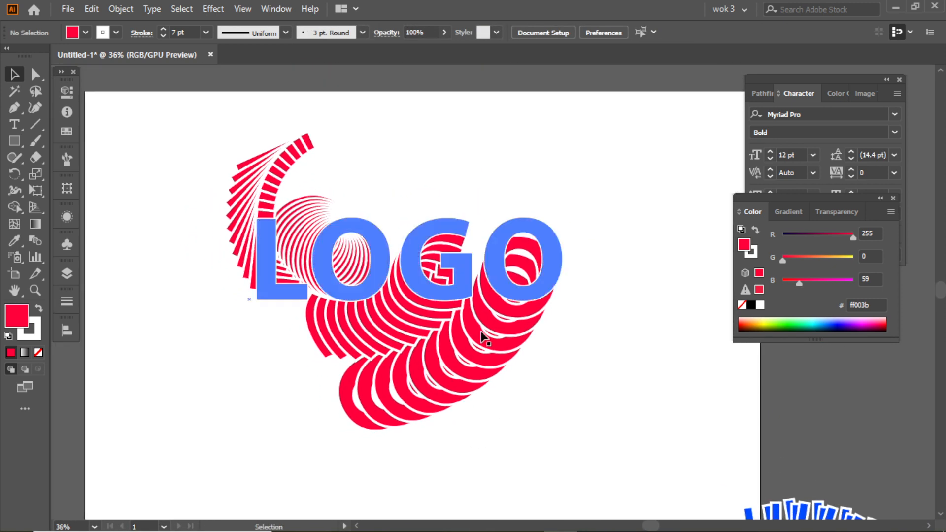
Step: Move the upper LOGO copy slightly lower on the artboard and show its Appearance attributes
drag(485, 338, 490, 373)
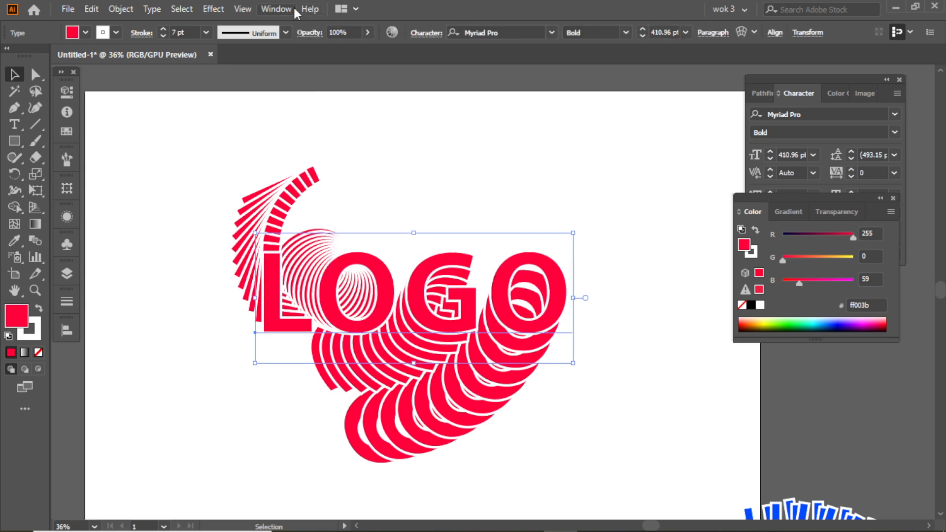
click(294, 8)
click(348, 188)
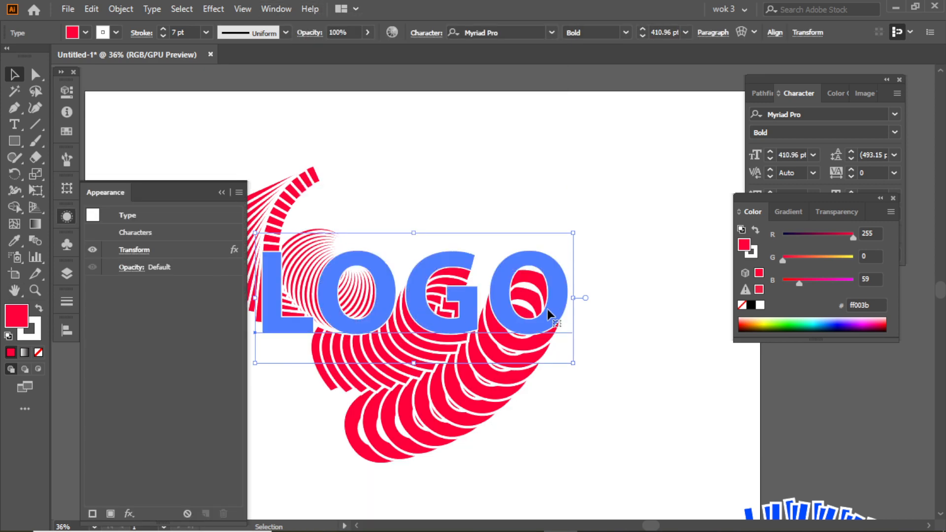
Step: Replace the wording of the upper LOGO copy with LOVE, keeping its effect
double_click(559, 309)
drag(559, 309, 268, 292)
text(LOVE)
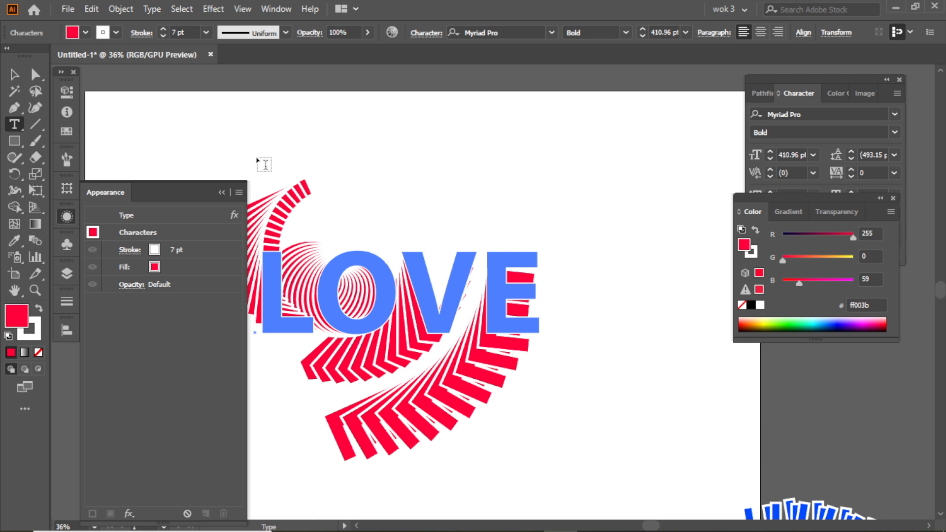
Step: Select the LOVE text as an object and reopen its Transform effect from its appearance attributes with preview on
click(67, 216)
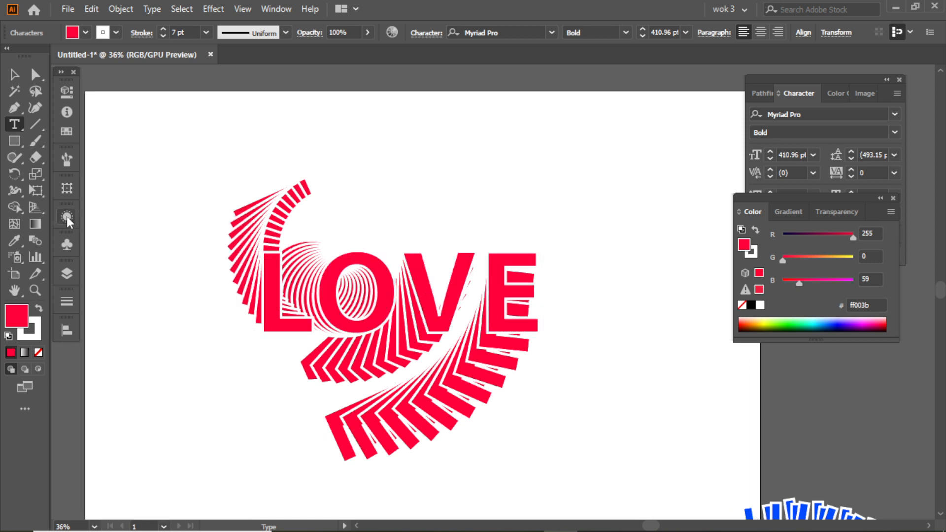
click(67, 217)
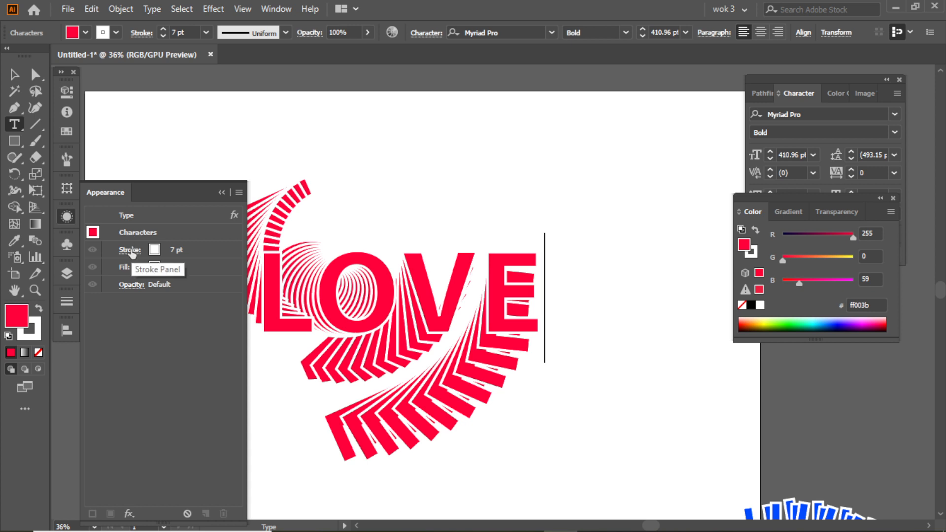
key(ctrl+a)
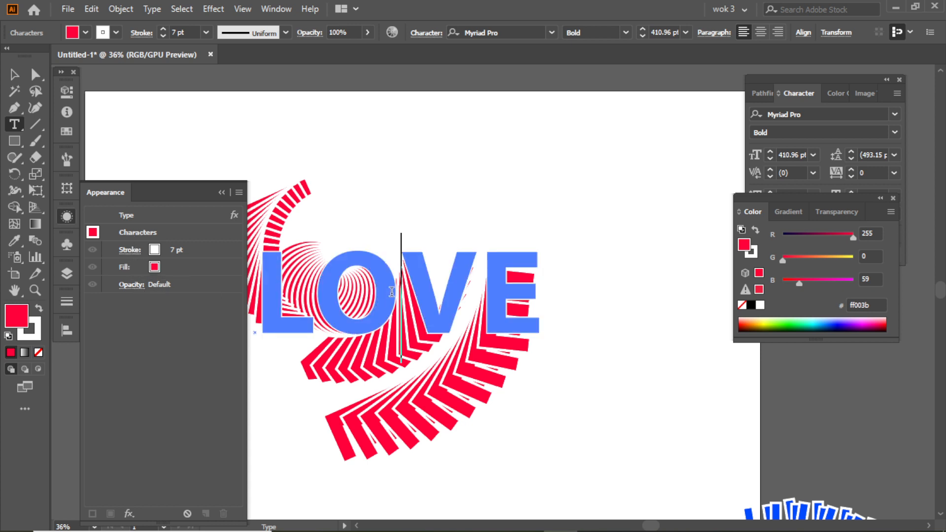
drag(531, 291, 268, 276)
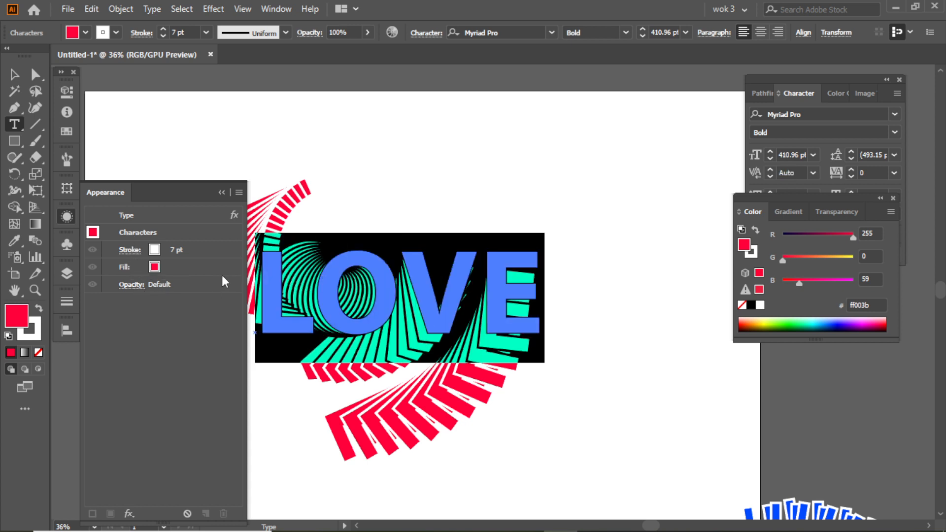
click(16, 76)
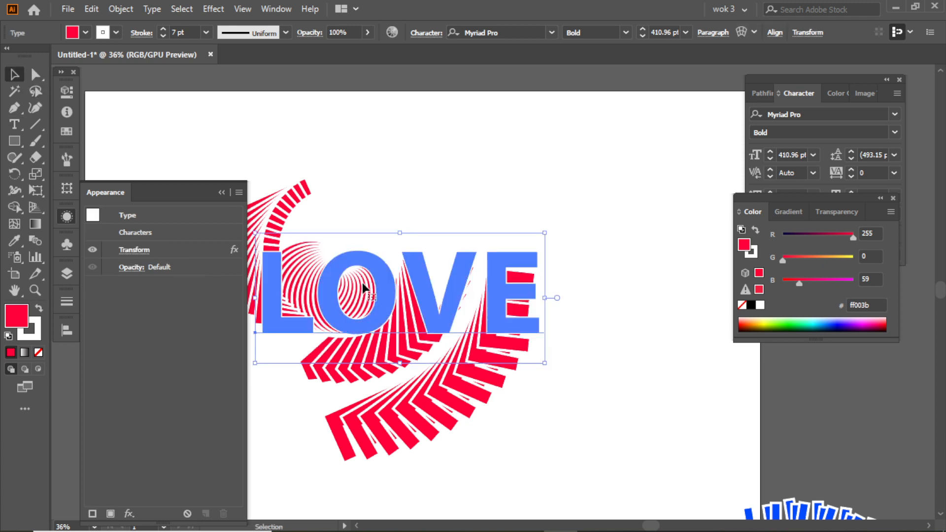
click(133, 249)
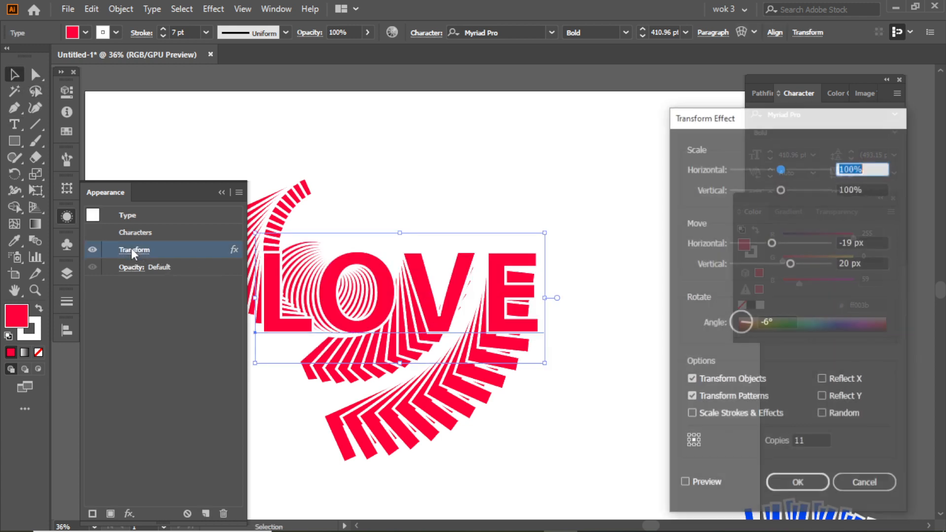
click(684, 483)
Step: Set the rotation angle in the LOVE text's Transform effect to 3°
click(782, 320)
key(Up)
key(Up)
key(Up)
key(Up)
key(Up)
key(Up)
key(Up)
key(Up)
key(Up)
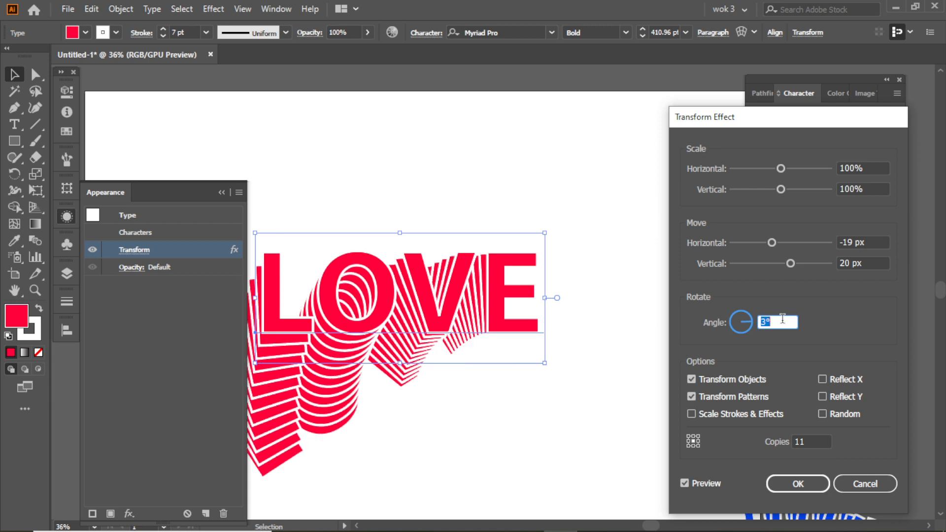
Step: Set the horizontal move in the LOVE text's Transform effect to 3 px
click(881, 243)
key(Down)
key(Down)
key(Down)
key(Down)
key(Down)
key(Up)
key(Up)
key(Up)
key(Up)
key(Up)
key(Up)
key(Up)
key(Up)
key(Up)
key(Up)
key(Up)
key(Up)
key(Up)
key(Up)
key(Up)
key(Up)
key(Up)
key(Up)
key(Up)
key(Up)
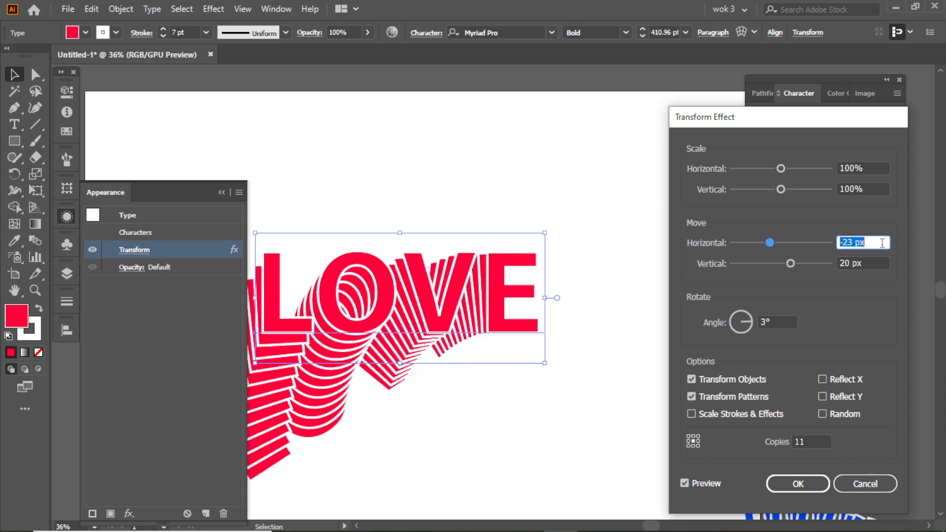
key(Up)
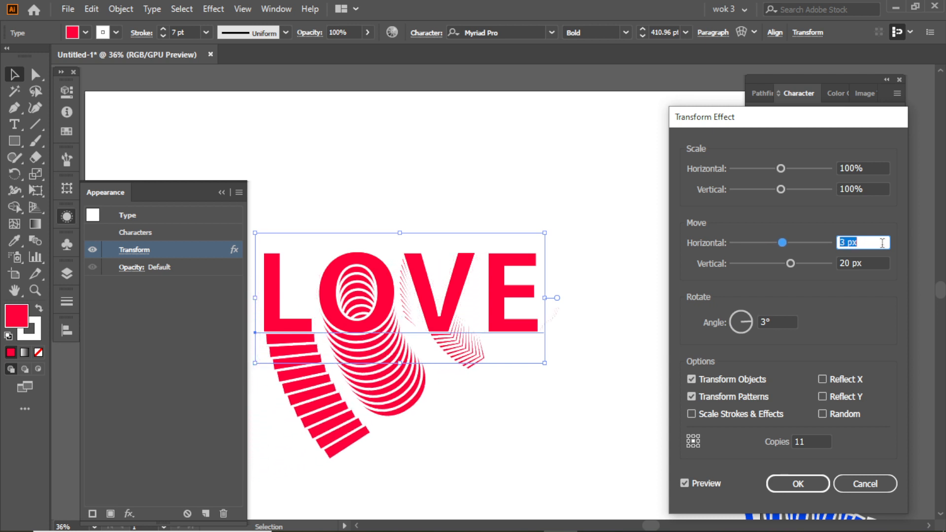
Step: Set the vertical move in the LOVE text's Transform effect to 16 px
key(Tab)
key(Down)
key(Down)
key(Down)
key(Down)
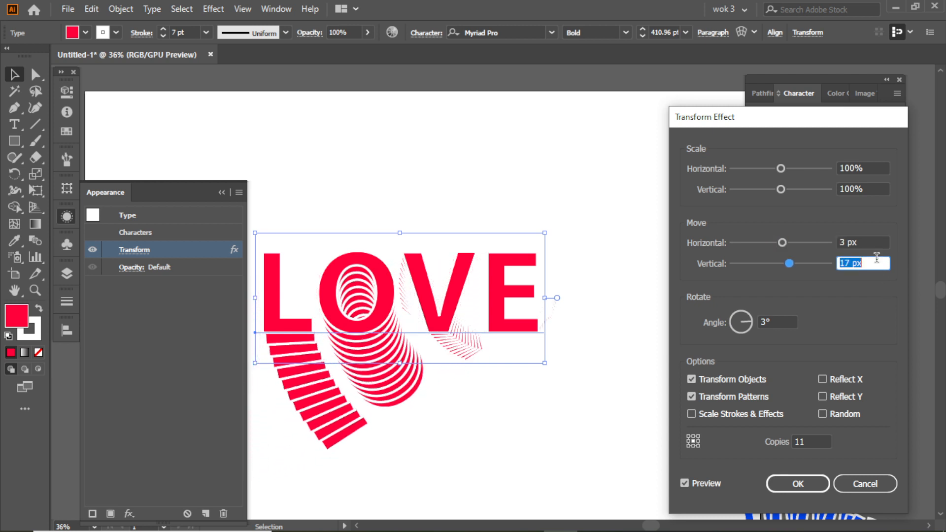
Step: Try larger vertical scales for the LOVE copies up to 109%, settling on a vertical scale of 98%
click(874, 189)
key(Up)
key(Up)
key(Up)
key(Up)
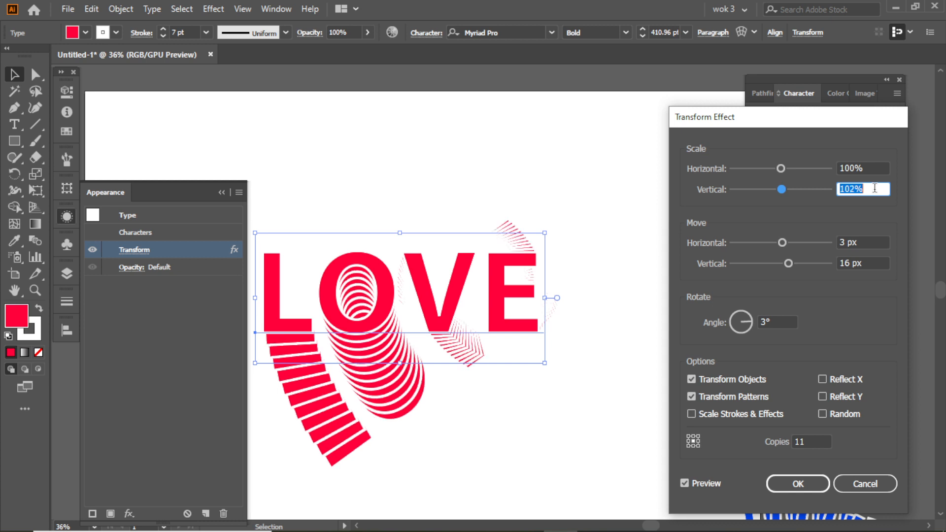
key(Up)
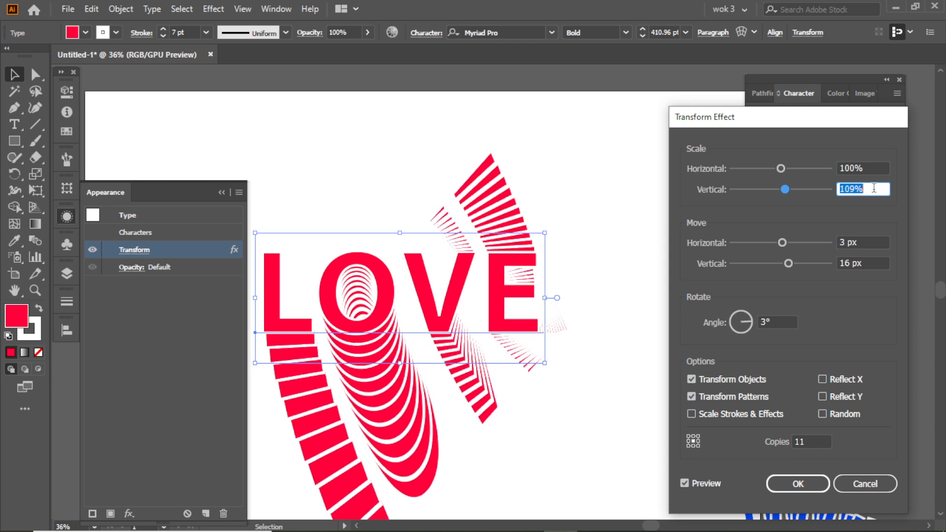
key(Down)
key(Down)
key(Down)
key(Down)
key(Down)
key(Down)
key(Down)
Step: Set the horizontal move of the LOVE copies to 13 px
click(863, 242)
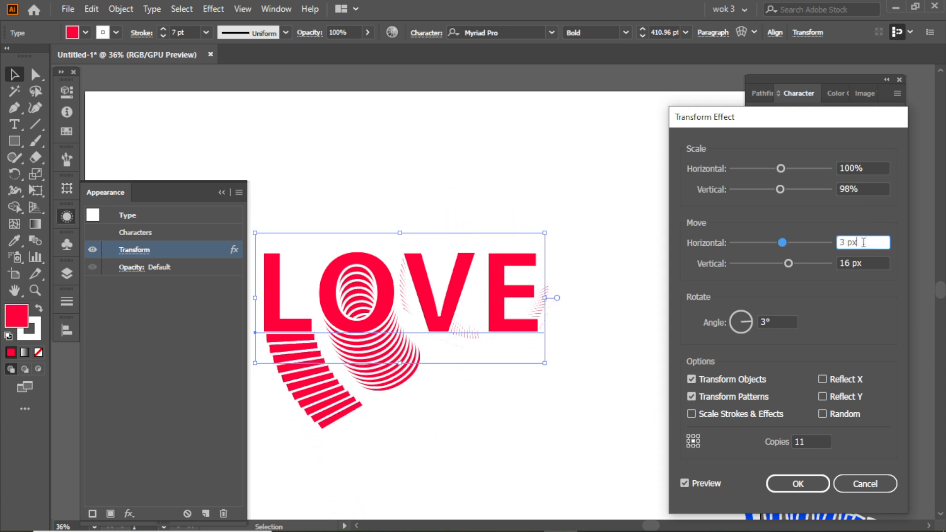
key(Up)
key(Up)
key(Up)
key(Up)
key(Up)
key(Up)
key(Up)
key(Up)
key(Up)
key(Up)
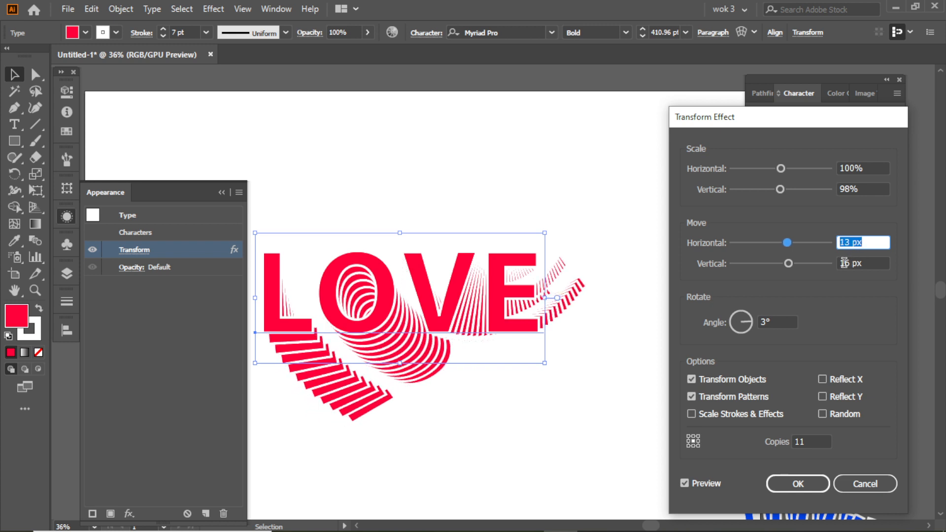
Step: Set the vertical move of the LOVE copies to 14 px
click(852, 264)
key(Down)
key(Down)
key(Down)
key(Down)
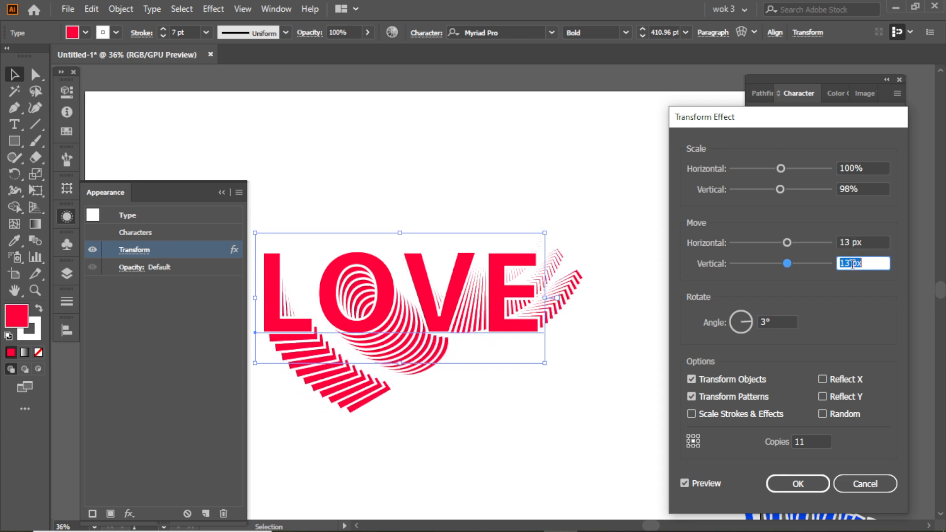
key(Up)
key(Up)
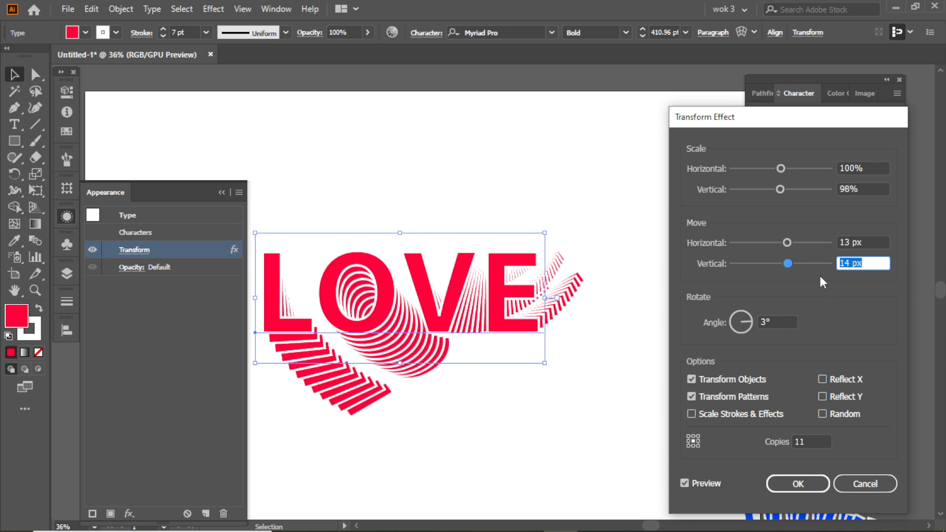
Step: Set the rotation angle of the LOVE copies to 5° and apply the Transform effect
click(781, 322)
key(Up)
key(Up)
key(Up)
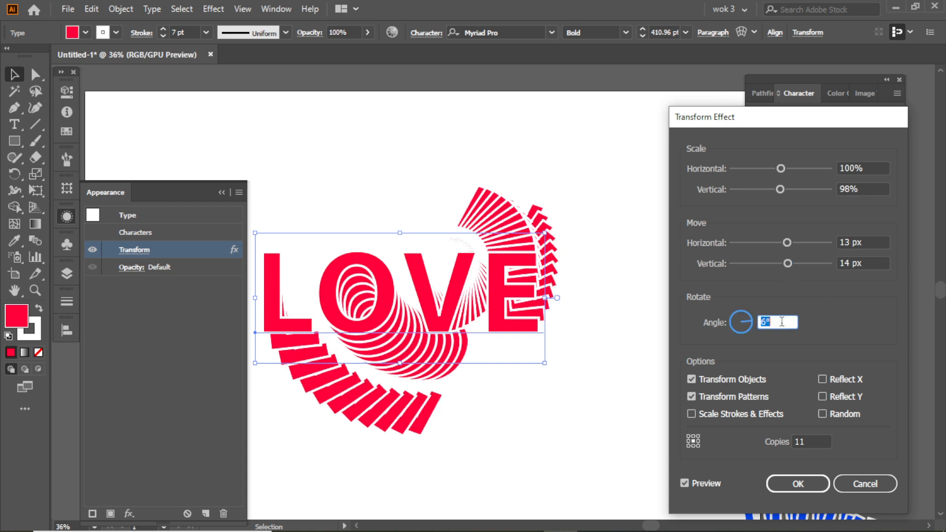
key(Up)
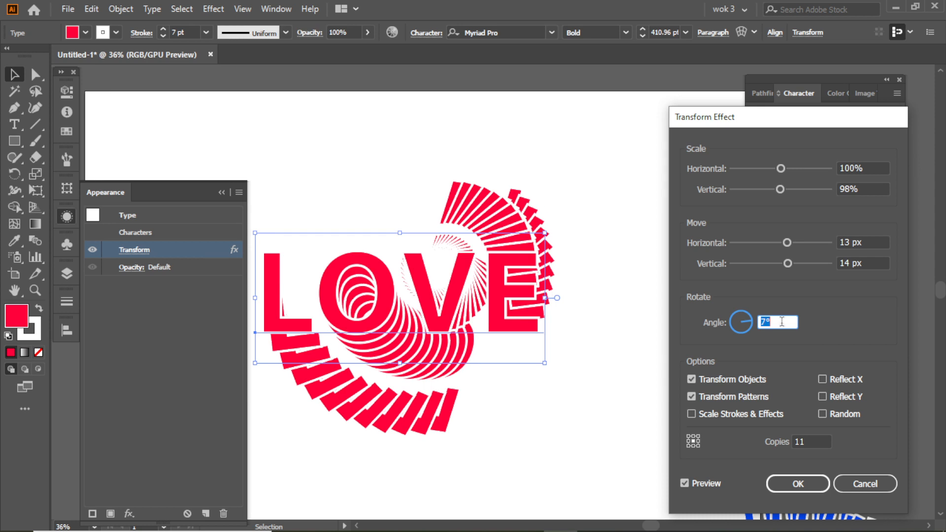
key(Down)
key(Down)
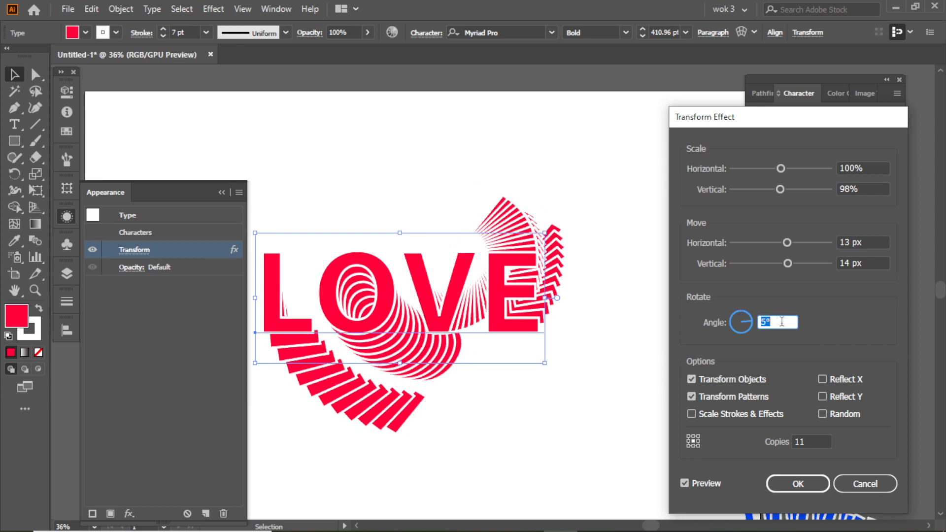
click(803, 488)
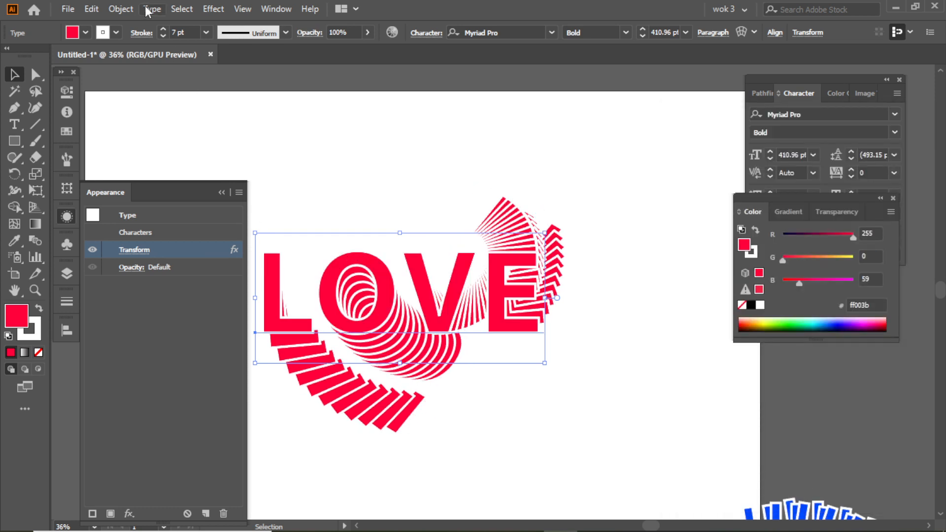
Step: Hide the appearance attributes and move the LOVE design down the artboard to free the space above it
click(66, 219)
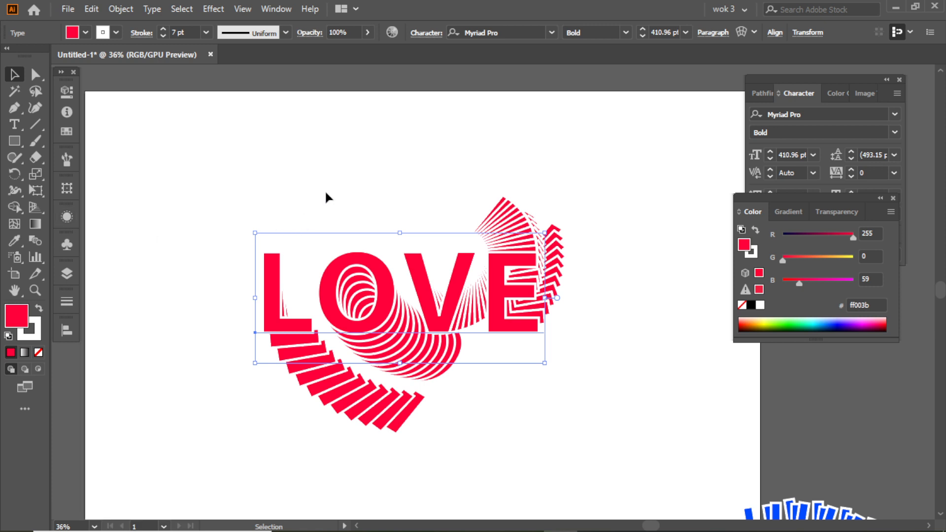
drag(442, 312, 524, 470)
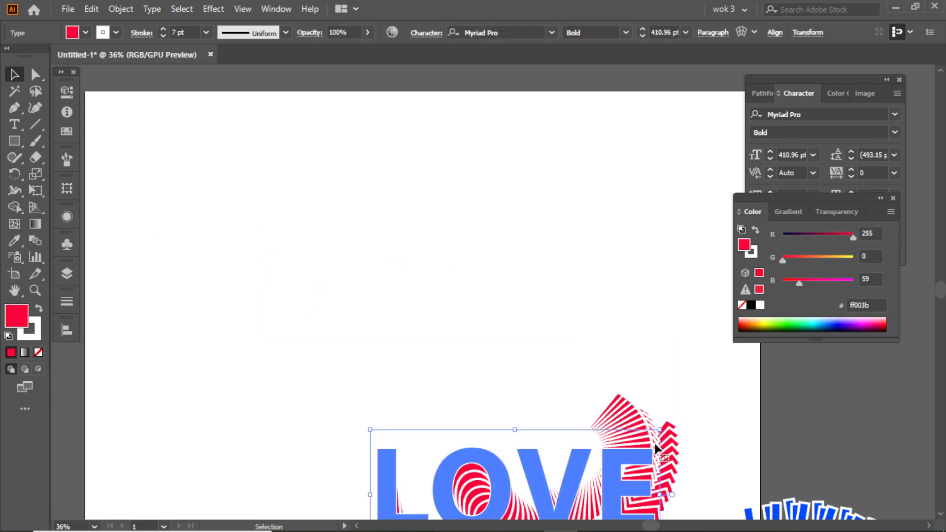
drag(655, 448, 595, 487)
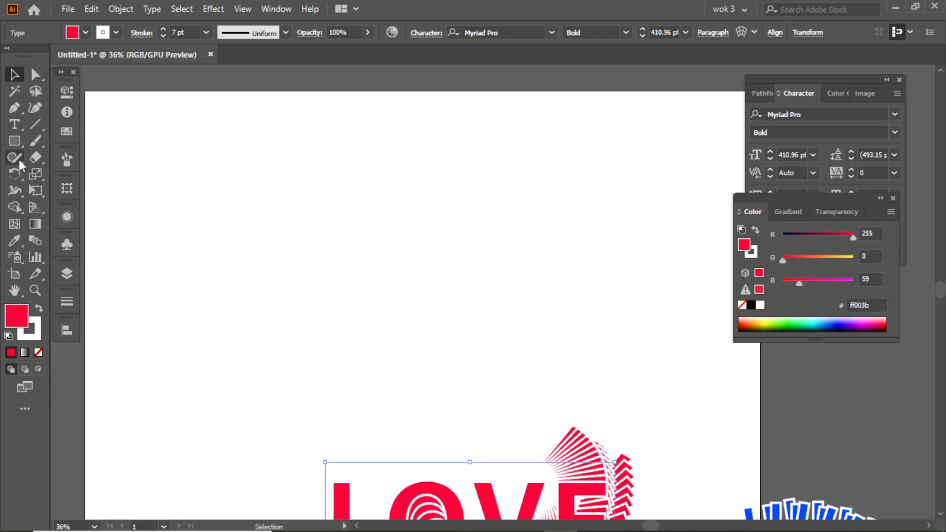
Step: Draw a small circle with the Ellipse tool in the empty area above the LOVE design and fill it with dark purple #18003b
drag(10, 144, 62, 169)
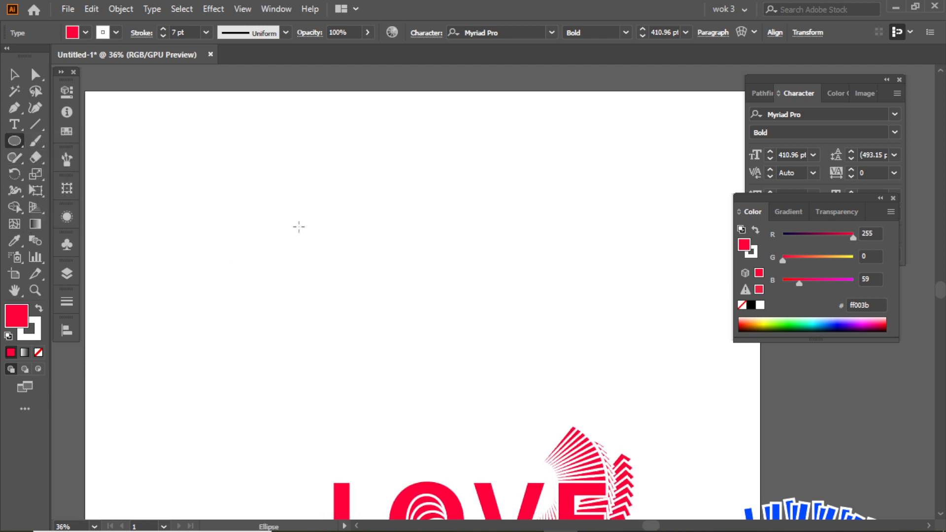
drag(281, 227, 294, 241)
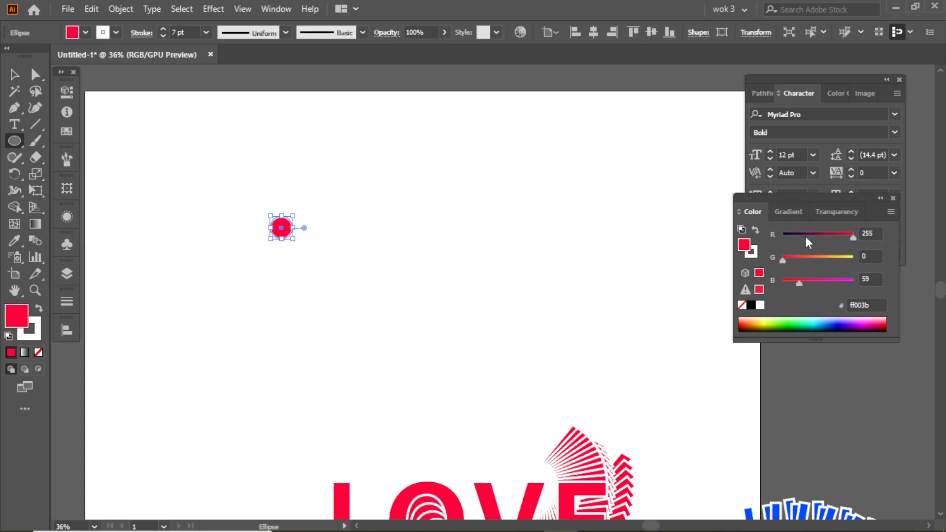
drag(805, 235, 790, 236)
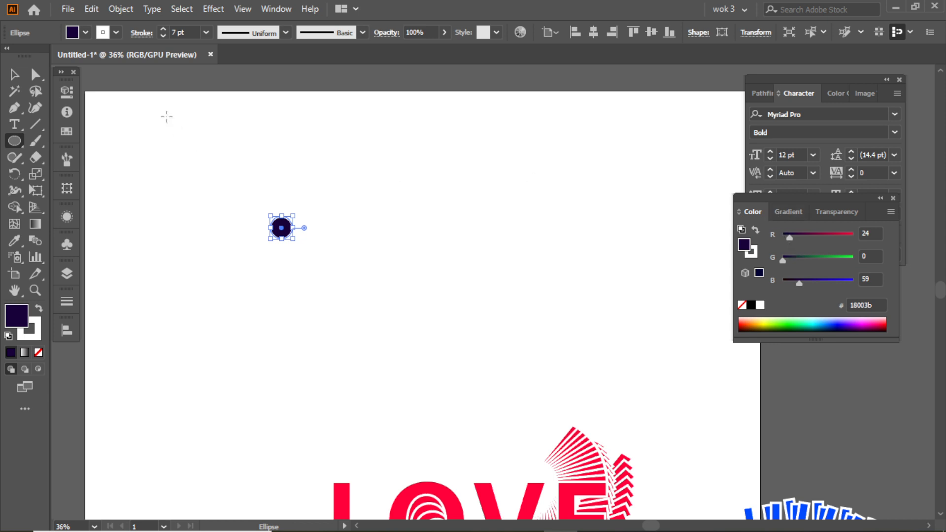
Step: Open the gradient swatch libraries, browse to Foliage and fill the circle with the Foliage 15 gradient
click(60, 131)
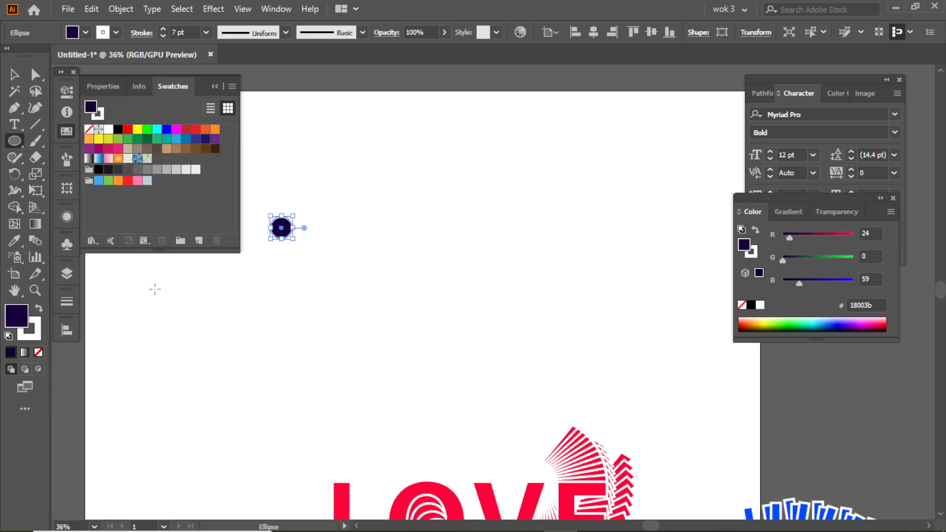
click(92, 240)
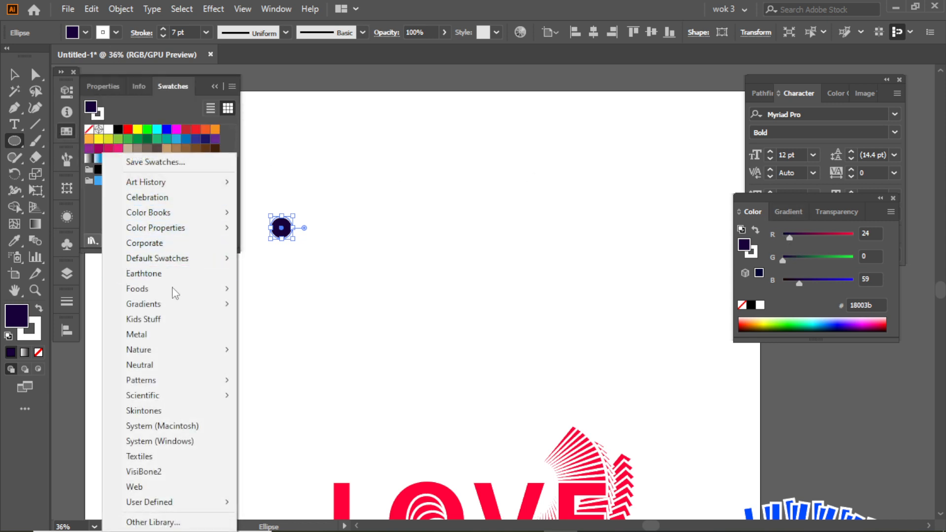
click(266, 317)
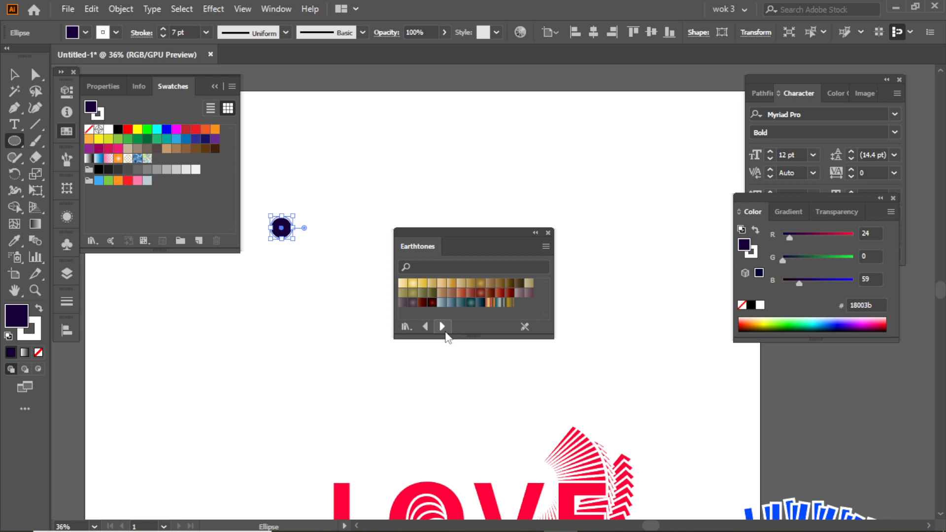
click(445, 333)
click(445, 332)
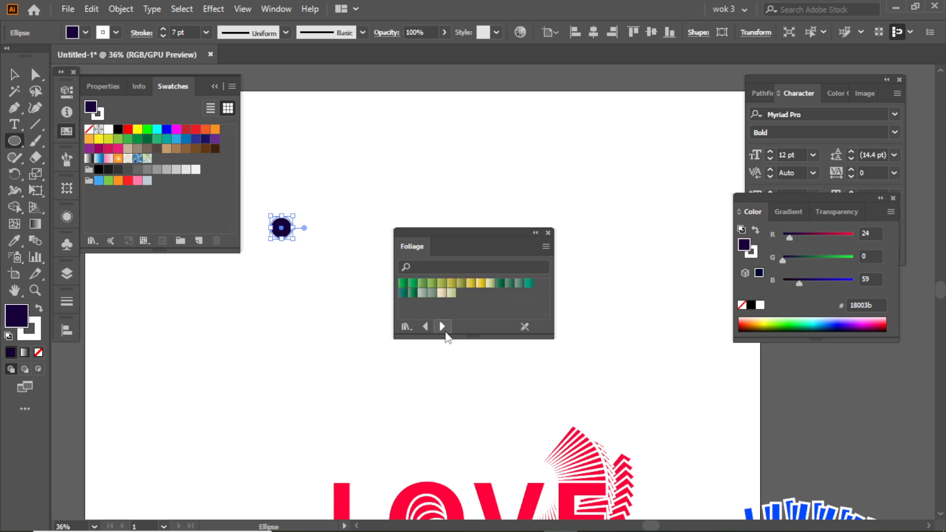
click(402, 293)
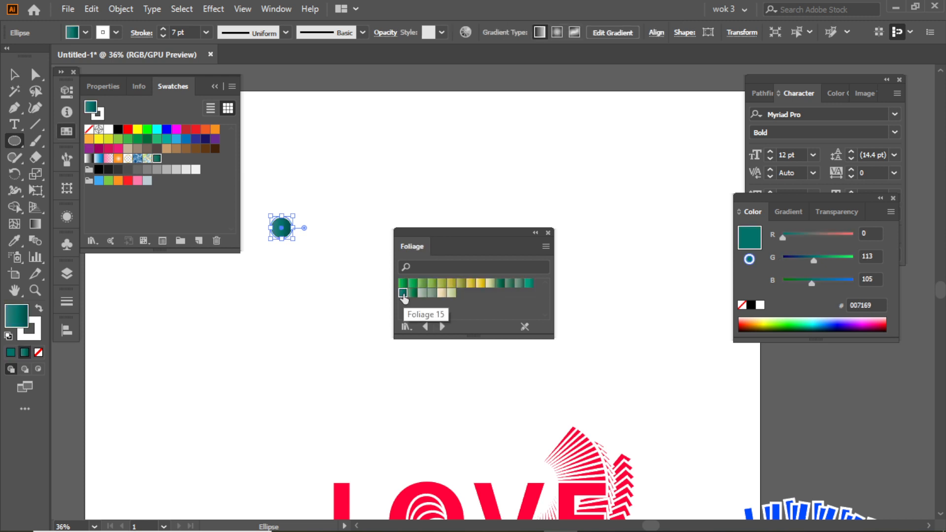
Step: Try a dark blue and a light blue gradient from the Gems and Jewels library on the circle
click(442, 327)
click(442, 327)
drag(471, 233, 541, 255)
click(491, 316)
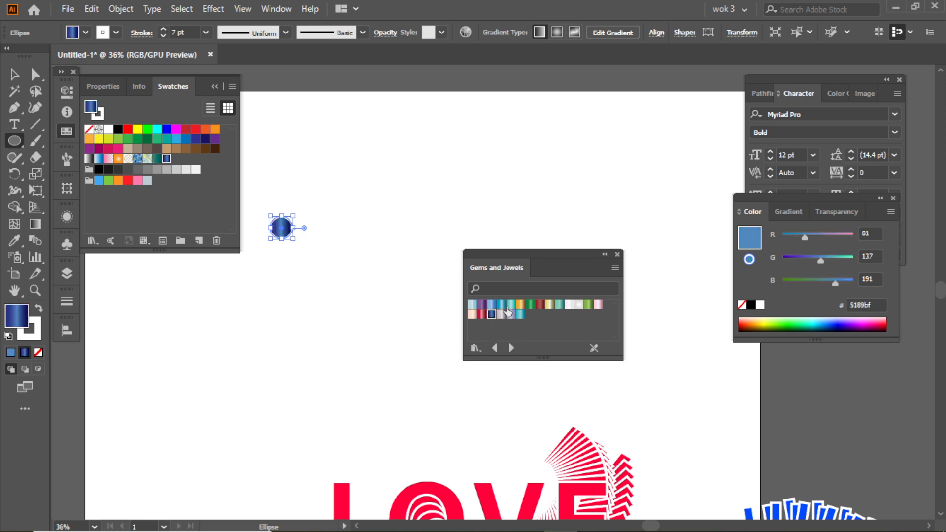
click(501, 305)
drag(544, 253, 609, 284)
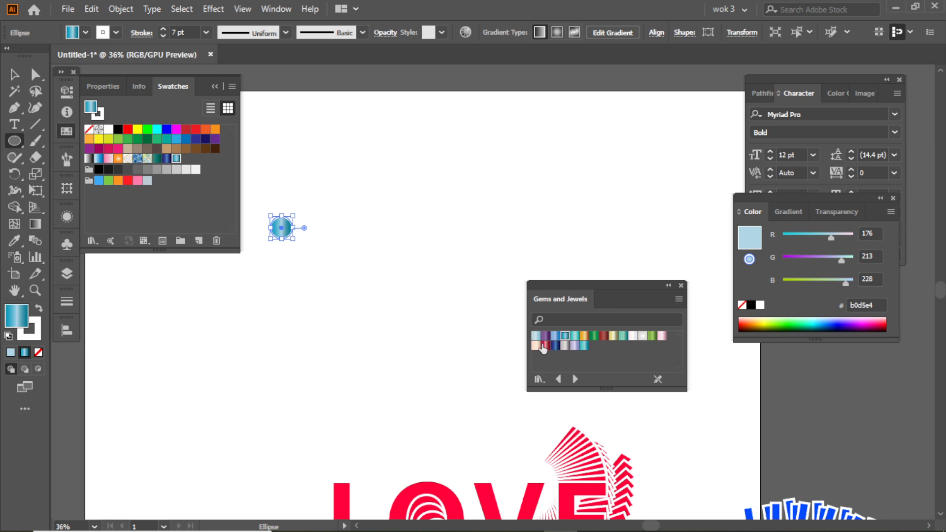
Step: Browse back to the Color Harmonies library and fill the circle with its yellow-orange-green gradient
click(556, 378)
click(556, 379)
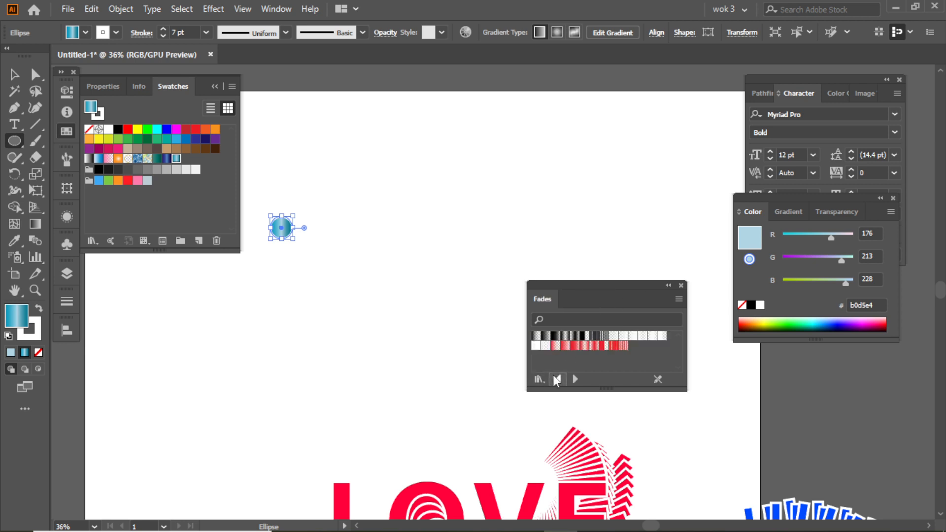
click(555, 379)
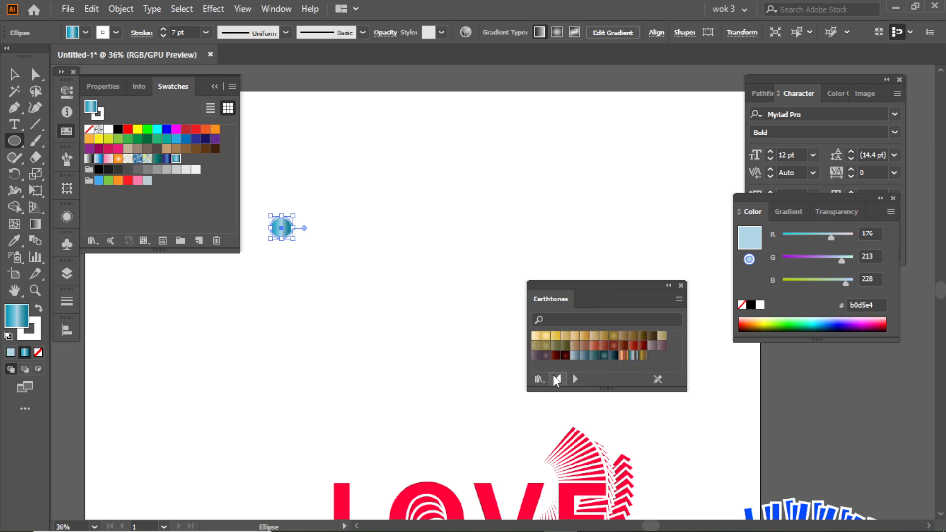
click(556, 378)
click(563, 347)
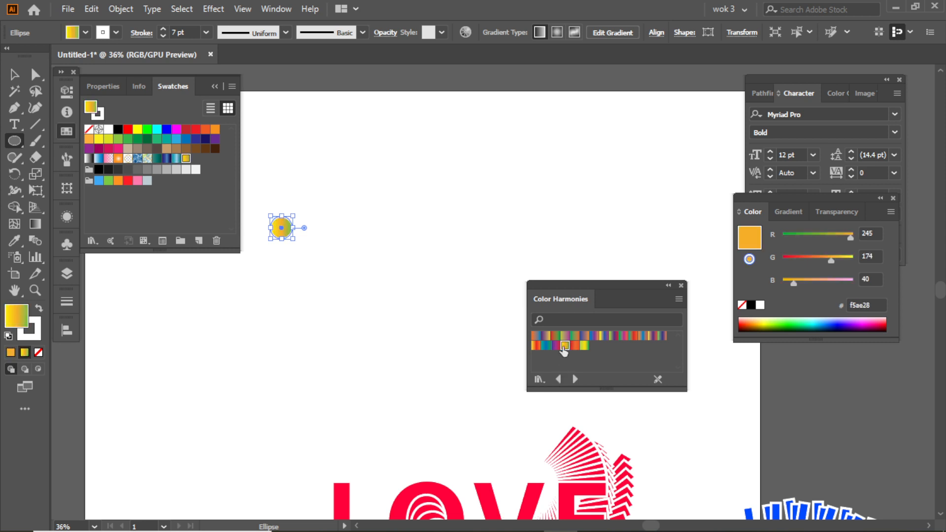
Step: Remove the circle's stroke and make its gradient fill active again
click(40, 332)
click(15, 76)
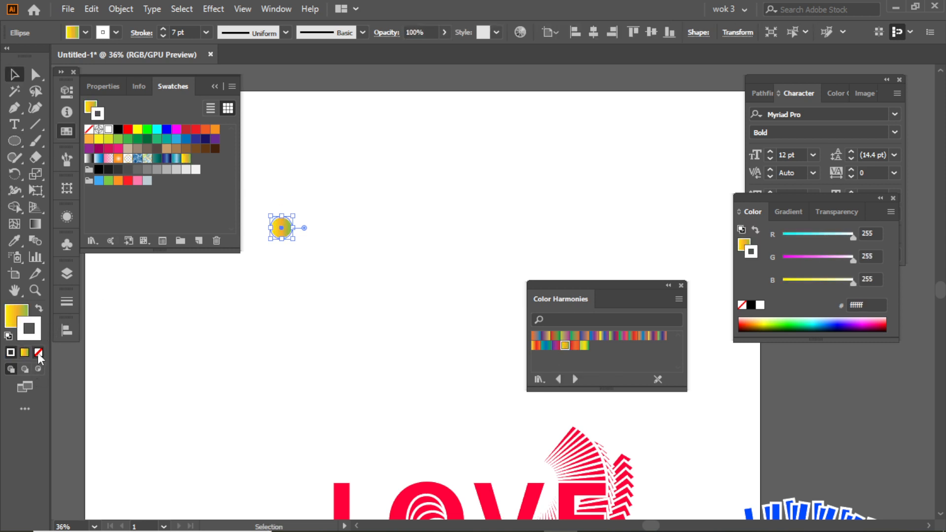
click(39, 352)
key(x)
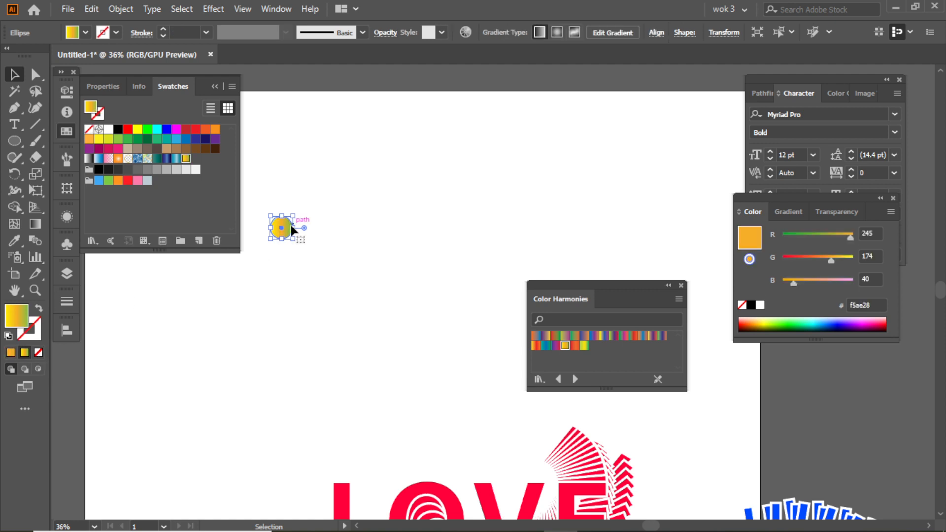
Step: Hide the swatches, enlarge the gradient circle and duplicate it sideways at equal spacing into a row of five circles
click(71, 130)
drag(257, 188, 300, 237)
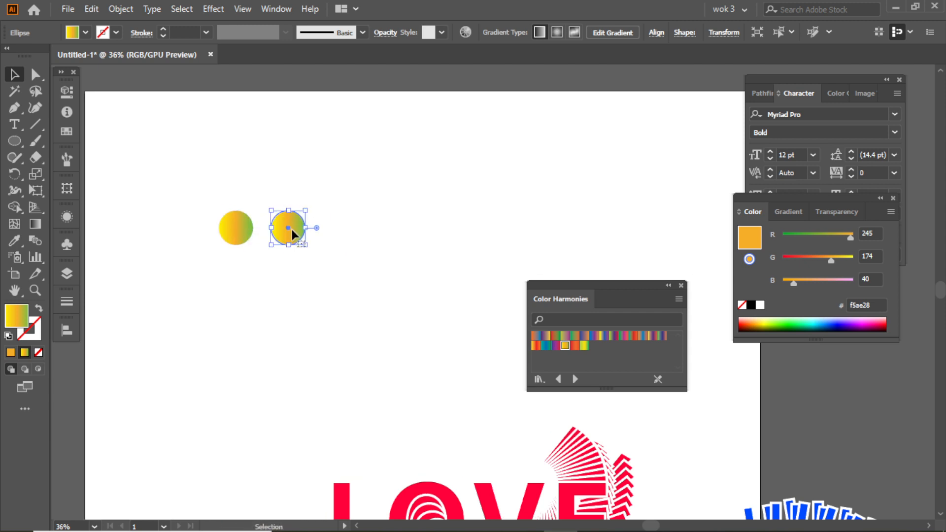
key(ctrl+d)
key(ctrl+d)
key(ctrl+d)
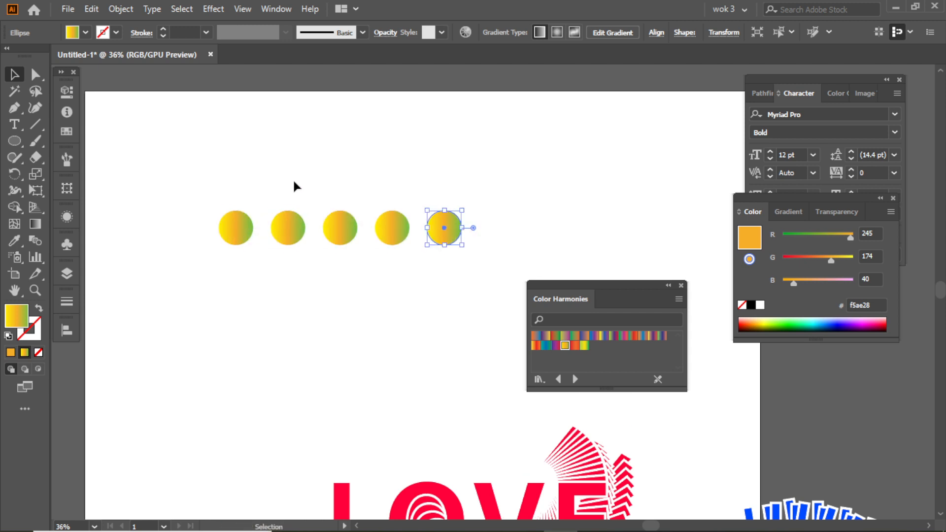
Step: Move the three rightmost circles out of the row into a loose triangular cluster
click(350, 241)
drag(339, 232, 339, 262)
drag(392, 227, 356, 216)
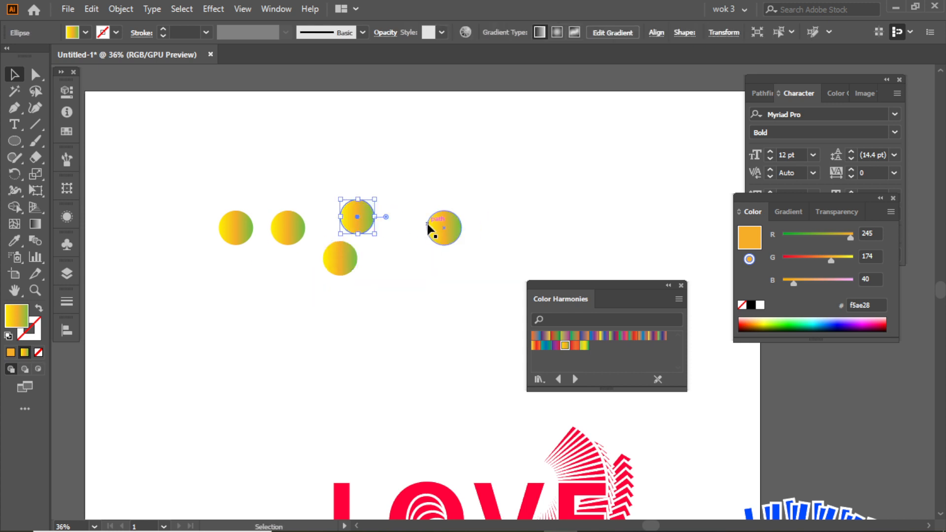
drag(427, 224, 383, 240)
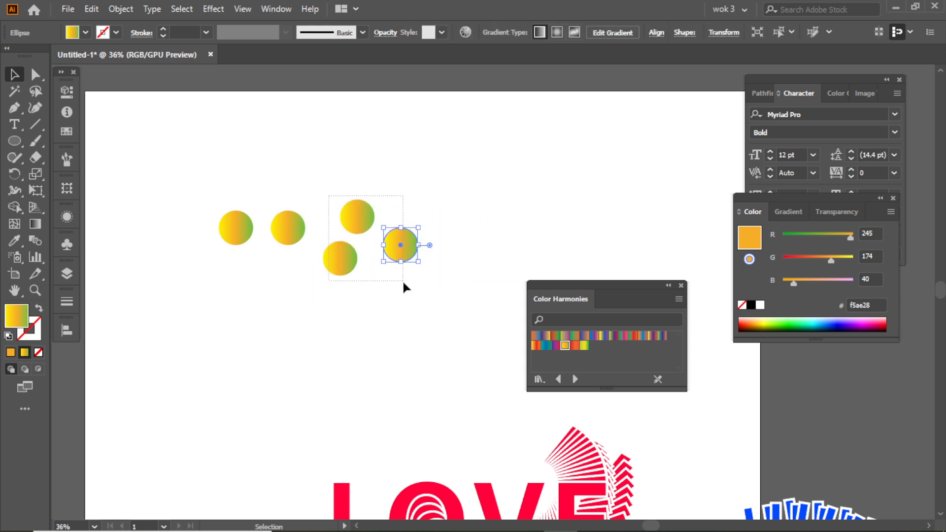
Step: Duplicate the gradient circles into a scattered cluster of thirteen and move the Color Harmonies library clear of the artwork
drag(403, 282, 403, 282)
drag(395, 246, 336, 344)
click(340, 297)
drag(370, 310, 419, 307)
drag(346, 337, 390, 334)
drag(608, 298, 818, 366)
Step: Scale all the circles down to about 92 px each and change their gradient type to radial
drag(480, 371, 480, 371)
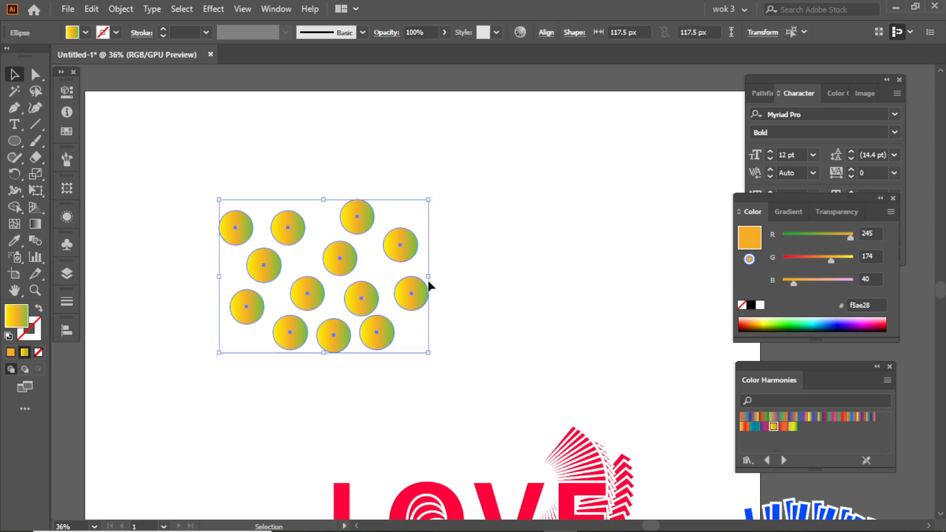
drag(428, 277, 406, 276)
click(789, 211)
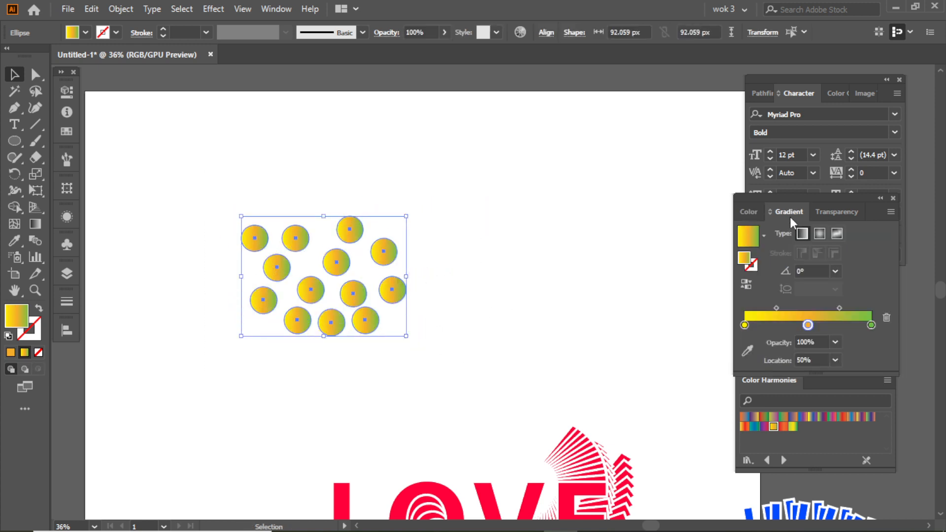
click(815, 235)
click(558, 240)
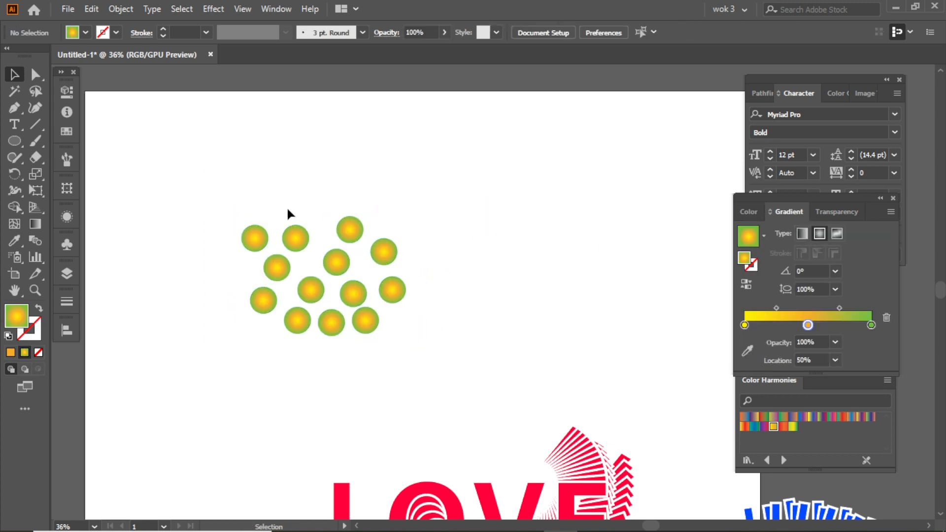
Step: Group all the scattered circles and scale the group down slightly about its centre
drag(289, 236, 430, 348)
right_click(335, 277)
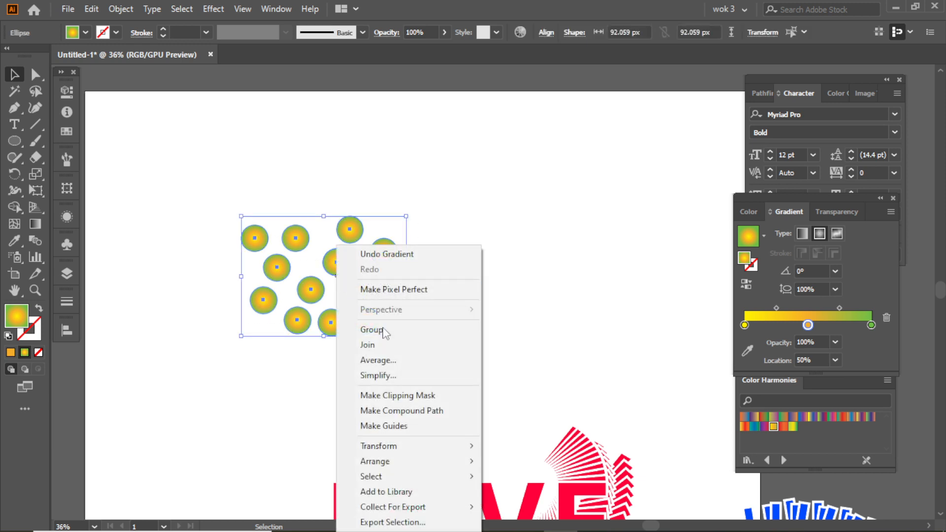
click(379, 329)
click(412, 285)
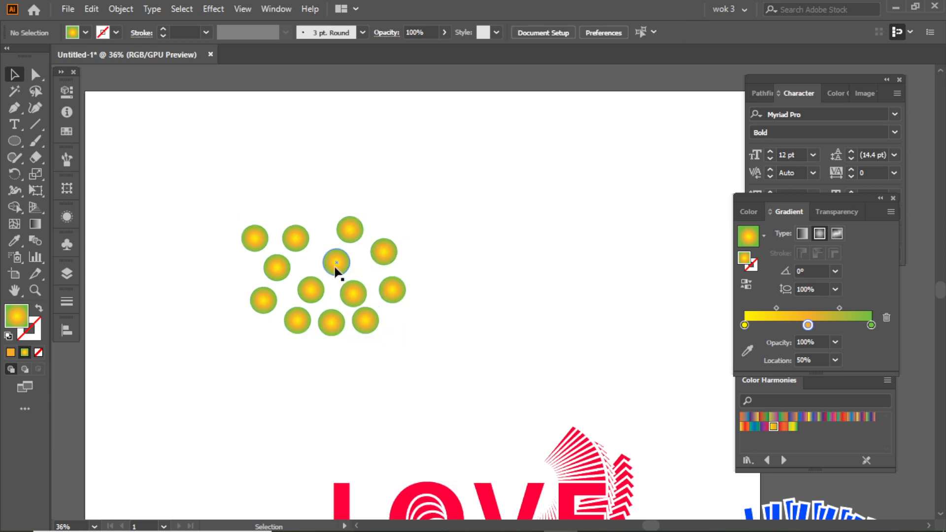
click(337, 265)
drag(406, 276, 397, 277)
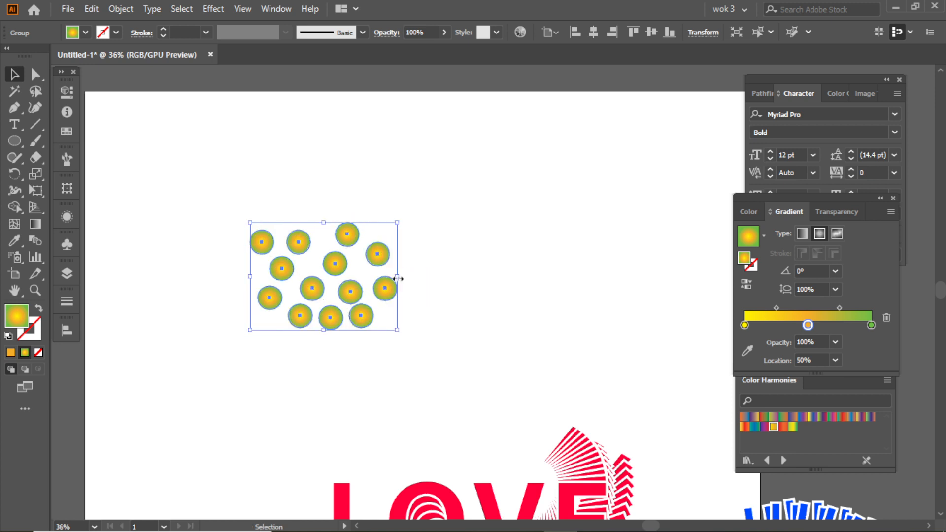
Step: Copy the circle group and paste the duplicate in front of the original
click(92, 8)
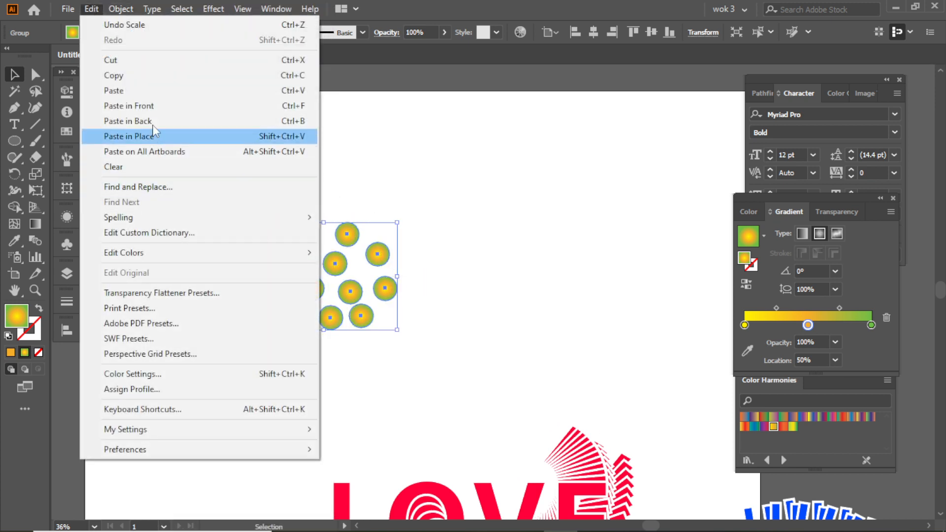
click(154, 75)
click(91, 9)
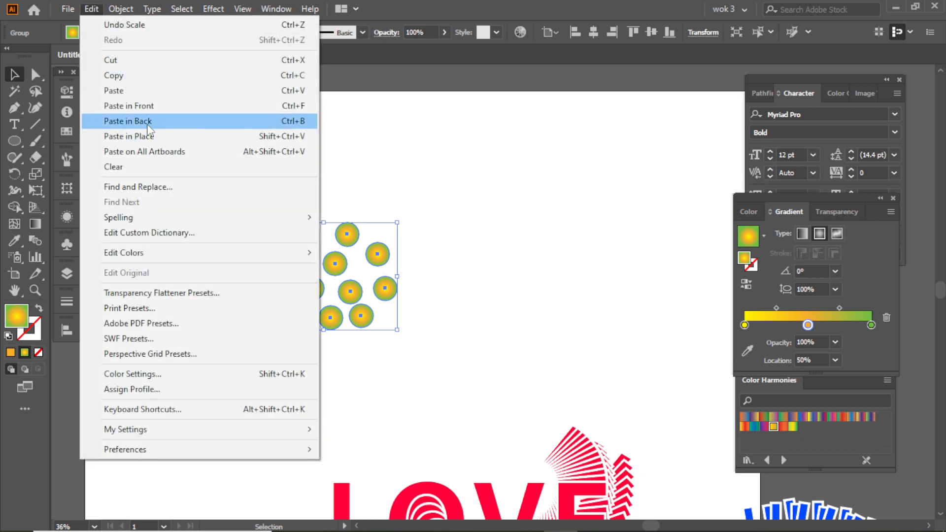
click(129, 106)
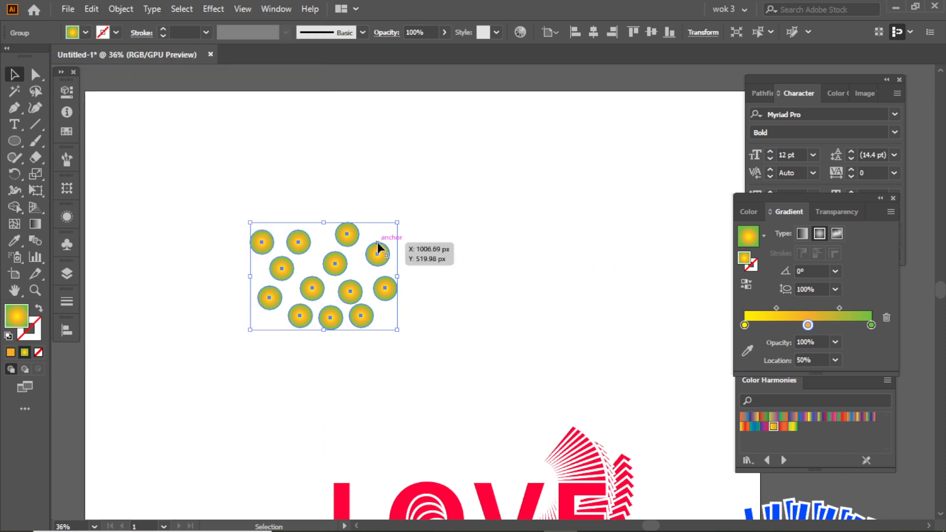
click(365, 173)
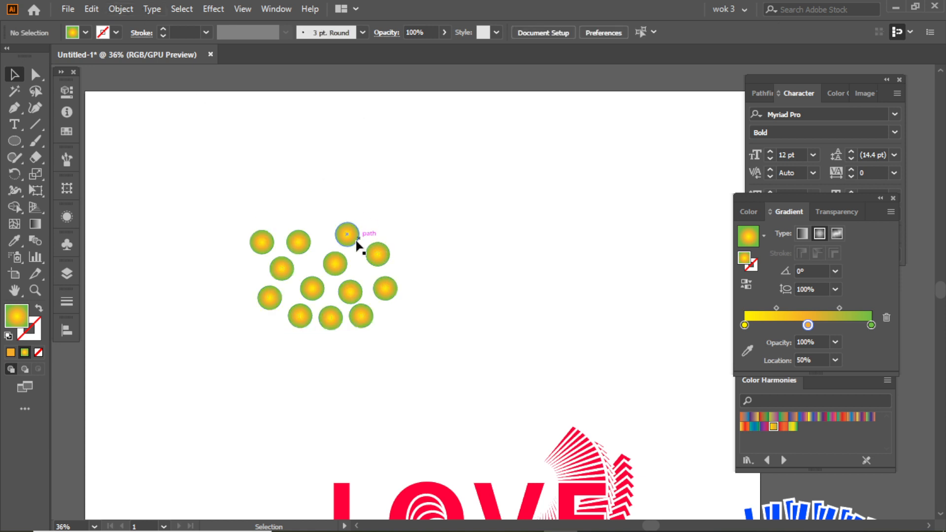
Step: Lock the front circle group and select the identical group behind it
click(334, 264)
click(121, 9)
mouse_move(197, 104)
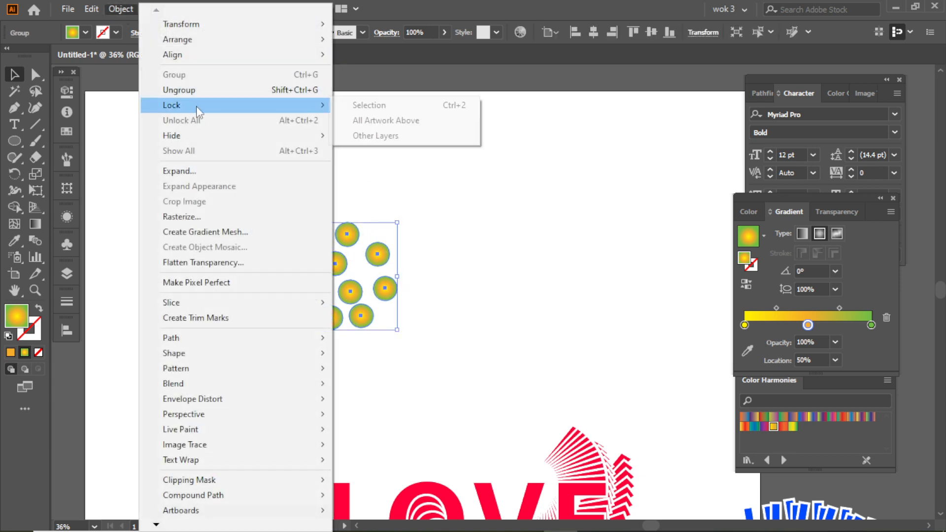
click(384, 105)
key(alt+ctrl+2)
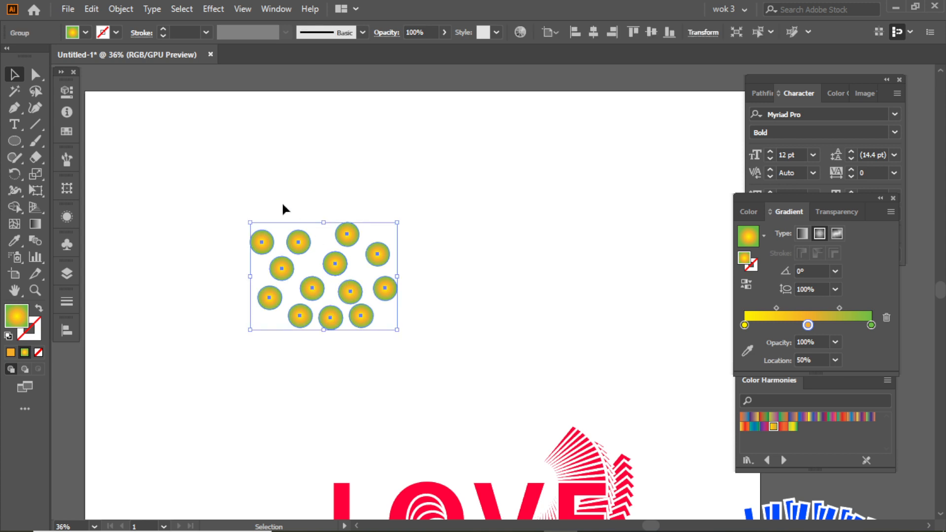
click(473, 350)
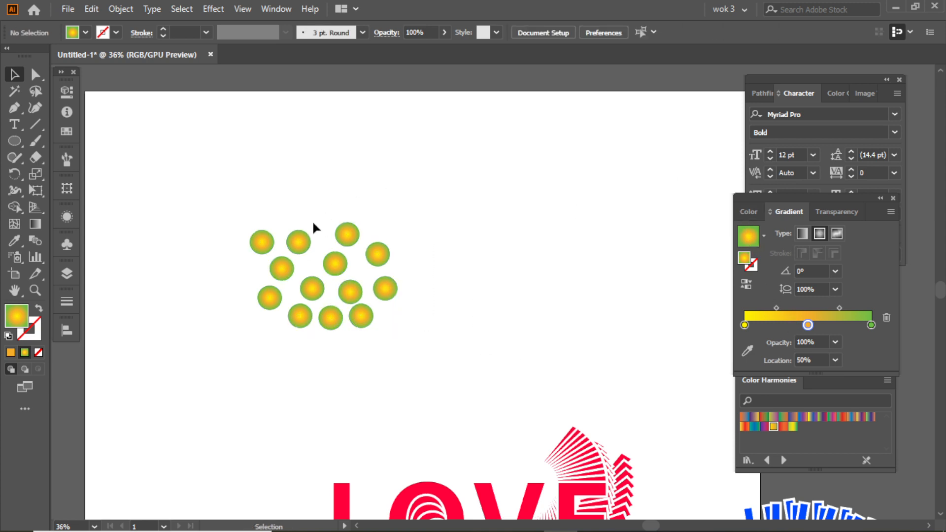
drag(313, 228, 377, 314)
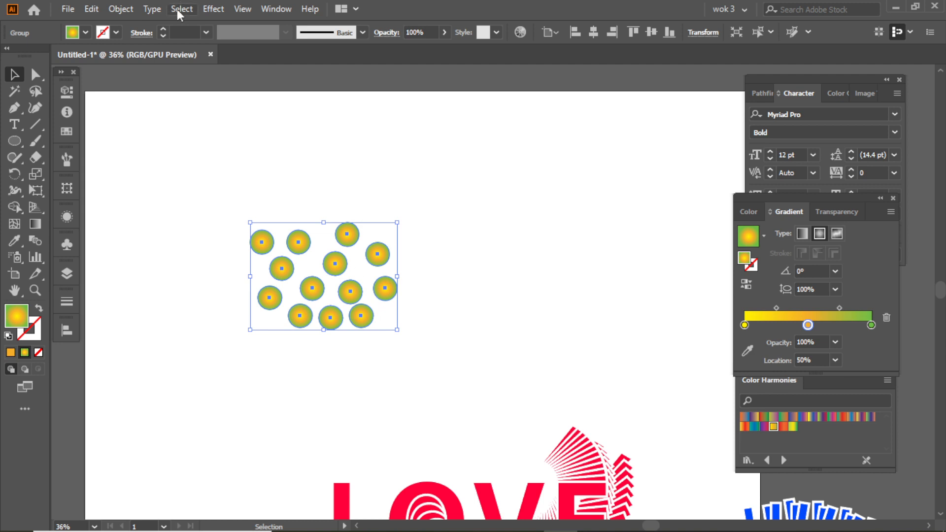
Step: Start a Transform effect on the back circle group with Preview on and set its horizontal scale to 76%
click(274, 9)
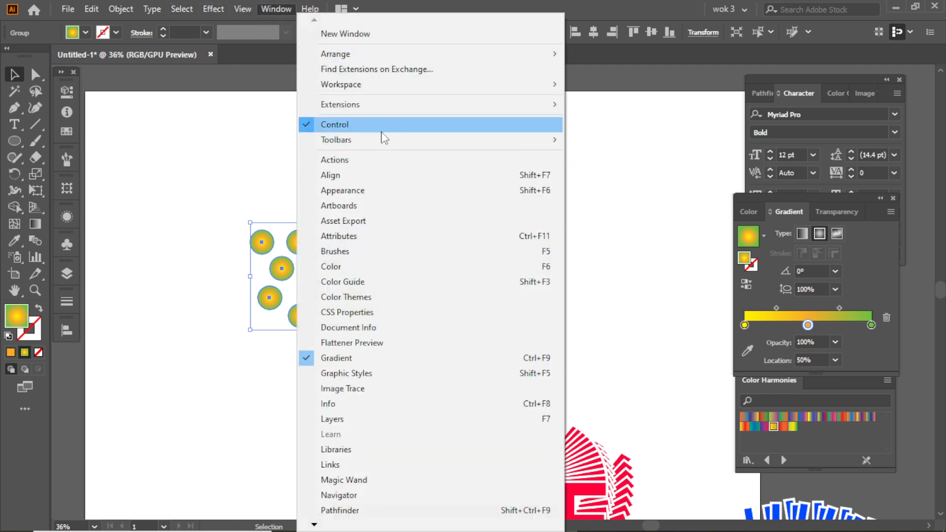
mouse_move(231, 8)
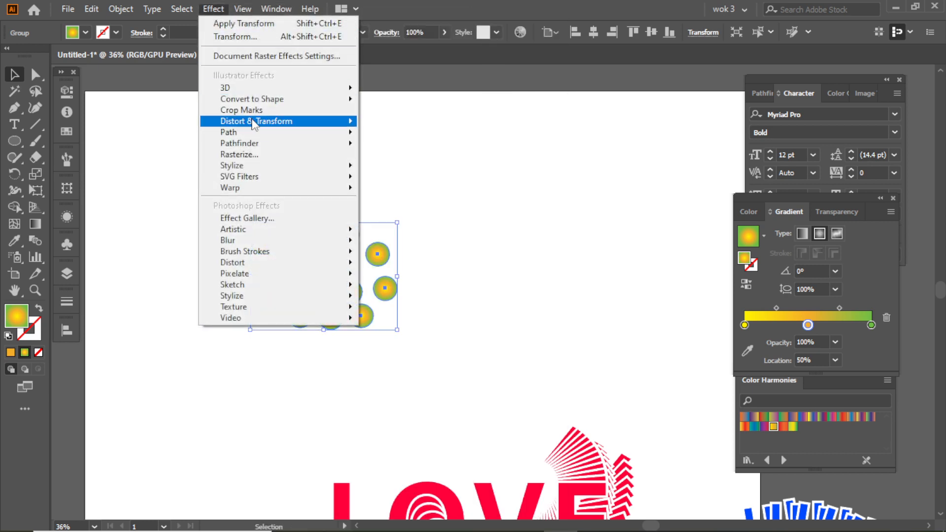
mouse_move(312, 121)
click(413, 169)
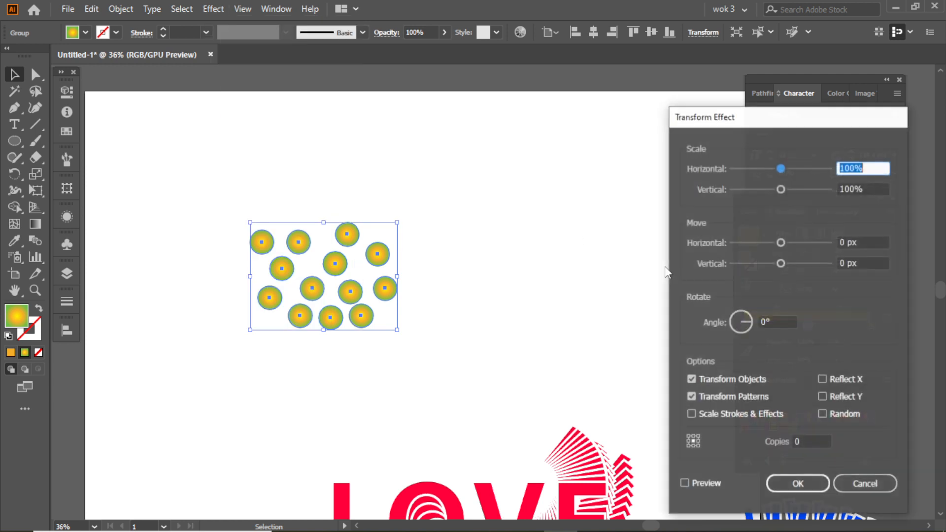
click(684, 483)
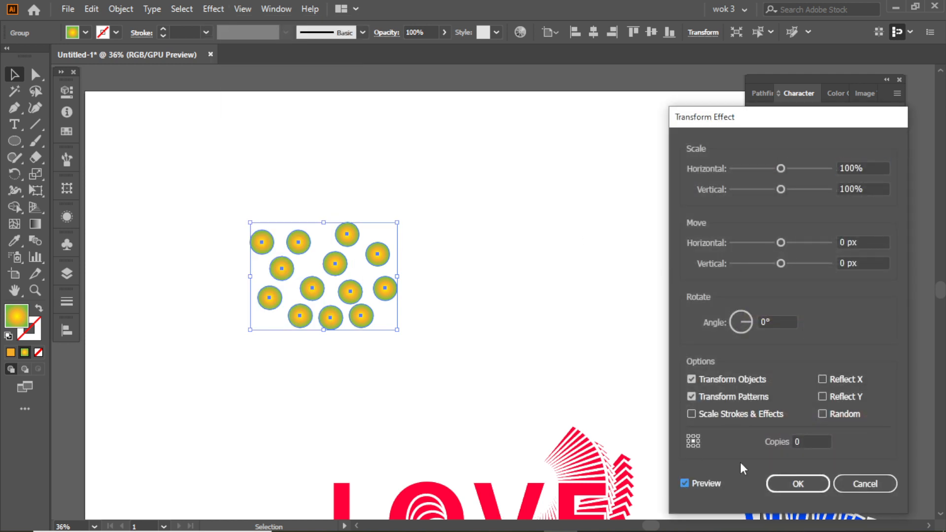
click(874, 164)
key(Down)
key(Down)
key(Down)
key(Down)
key(Down)
key(Down)
key(Down)
key(Down)
key(Down)
key(Down)
key(Down)
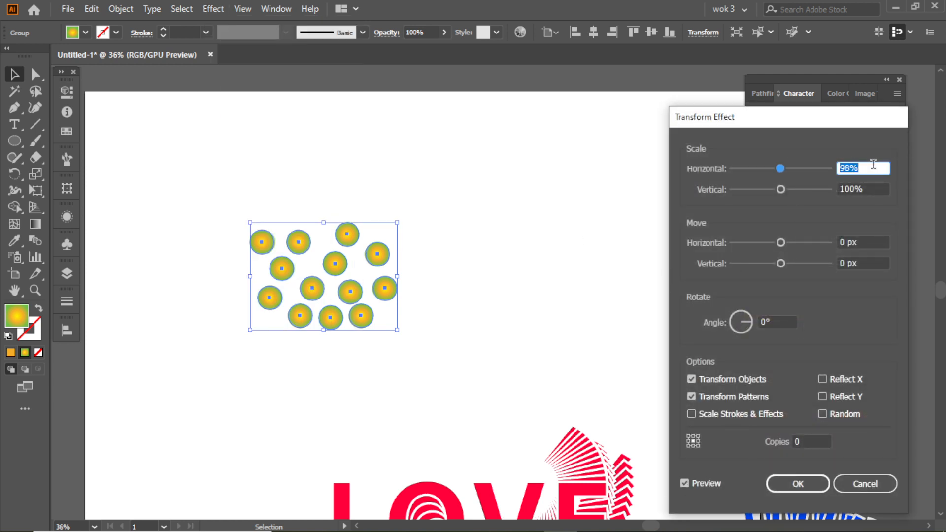
key(Down)
key(Down)
key(Down)
key(Down)
key(Down)
key(Down)
key(Down)
key(Down)
key(Down)
key(Down)
key(Down)
key(Down)
key(Down)
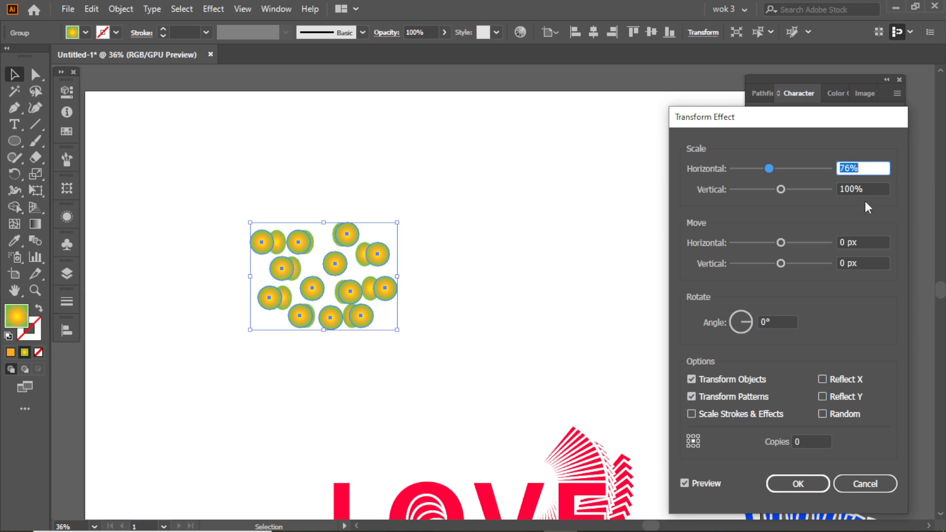
Step: Set the Transform effect's vertical scale to 75%
click(866, 189)
key(Down)
key(Down)
key(Down)
key(Down)
key(Down)
key(Down)
key(Down)
key(Down)
key(Down)
key(Down)
key(Down)
key(Down)
key(Down)
key(Down)
key(Down)
key(Down)
key(Down)
key(Down)
key(Down)
key(Down)
key(Down)
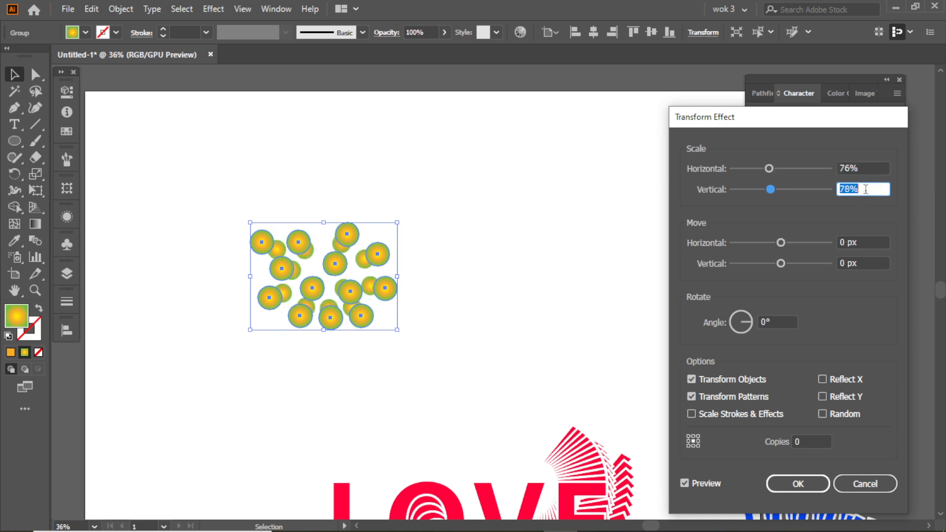
key(Down)
key(Down)
Step: Raise the Transform effect's copies to about 10 and apply the effect
click(811, 440)
key(Up)
key(Up)
key(Up)
key(Up)
key(Up)
key(Up)
key(Up)
key(Up)
key(Up)
key(Up)
key(Up)
key(Up)
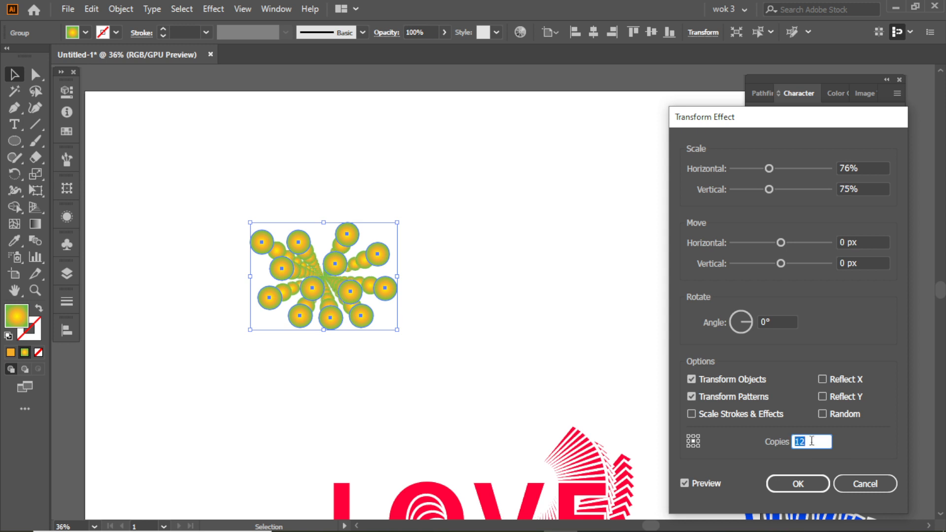
key(Down)
key(Down)
click(798, 484)
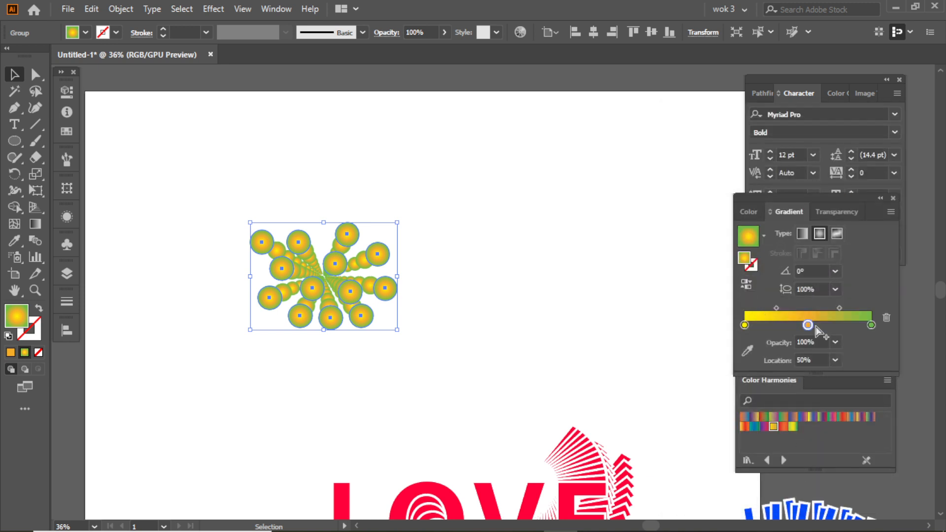
Step: Shift the gradient's orange stop to 39.84% and try solid red and dark blue 00007e fills on the back group
drag(808, 325, 795, 325)
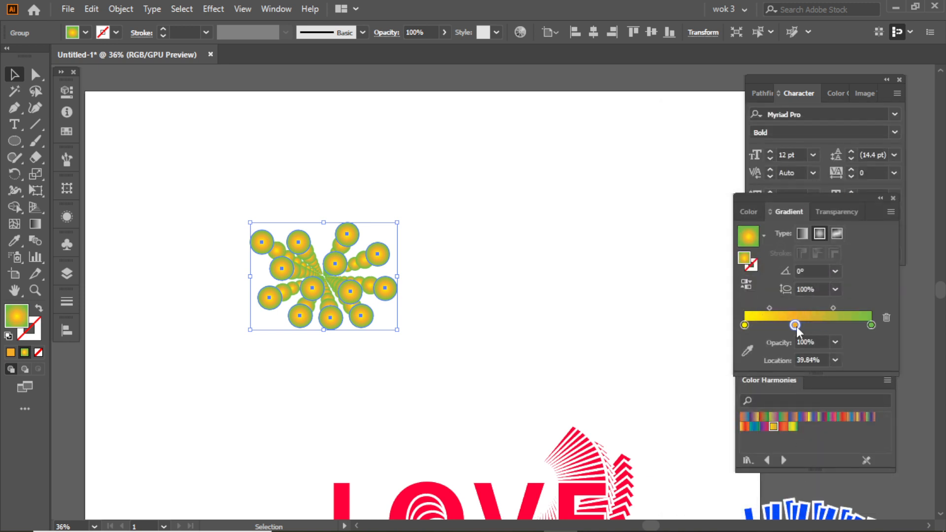
double_click(744, 325)
click(749, 212)
click(739, 324)
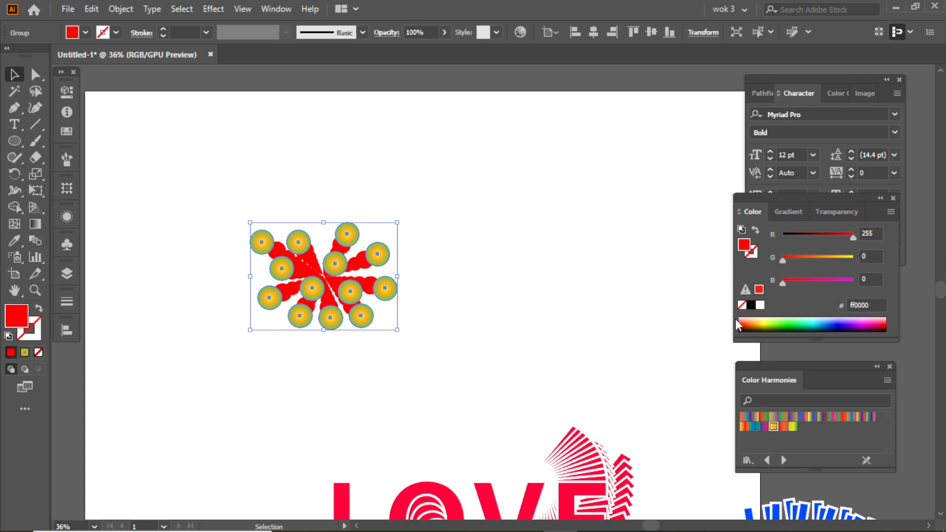
click(817, 279)
drag(813, 234, 779, 235)
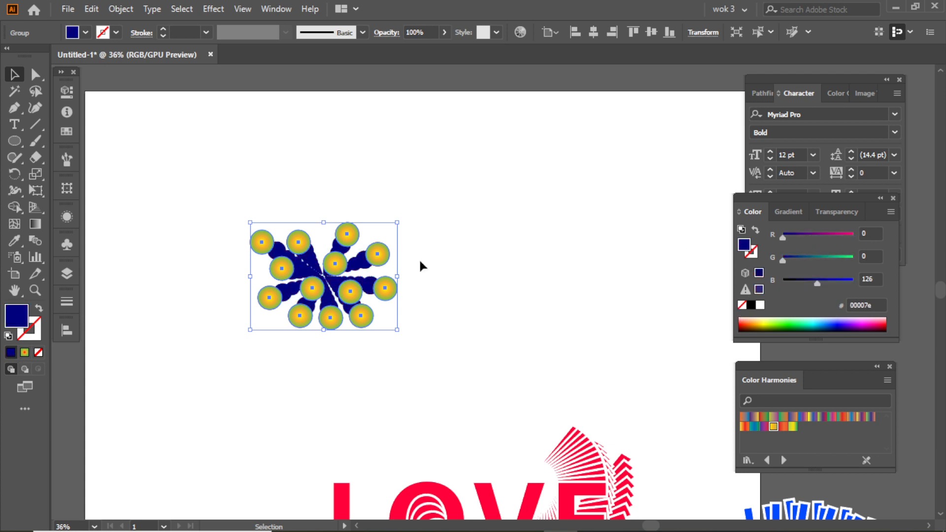
Step: Try a solid gray 5e5e60 fill on the back group and switch back to the gradient fill
double_click(24, 318)
click(96, 403)
click(79, 409)
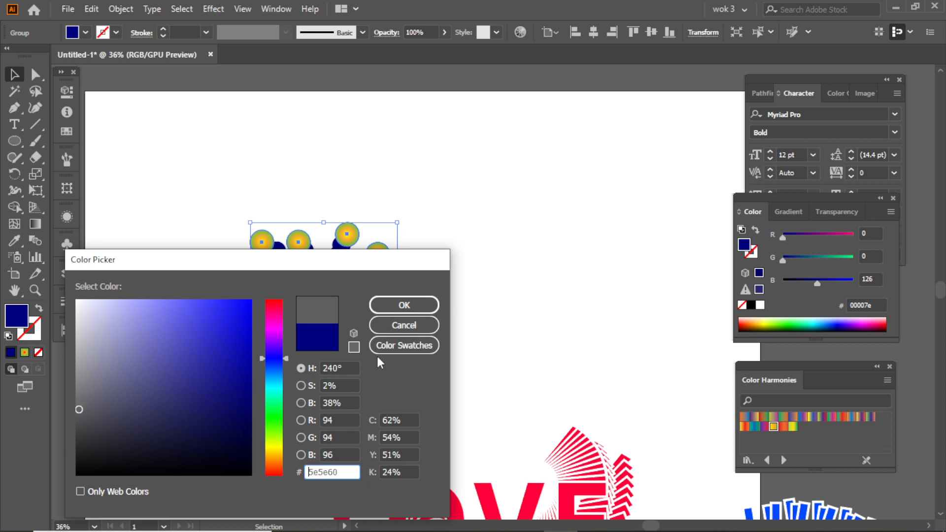
click(404, 305)
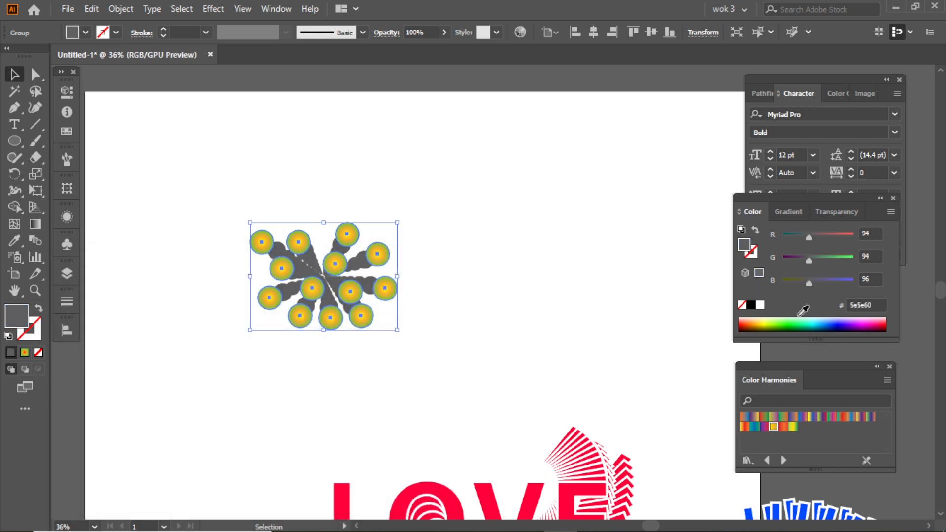
click(23, 352)
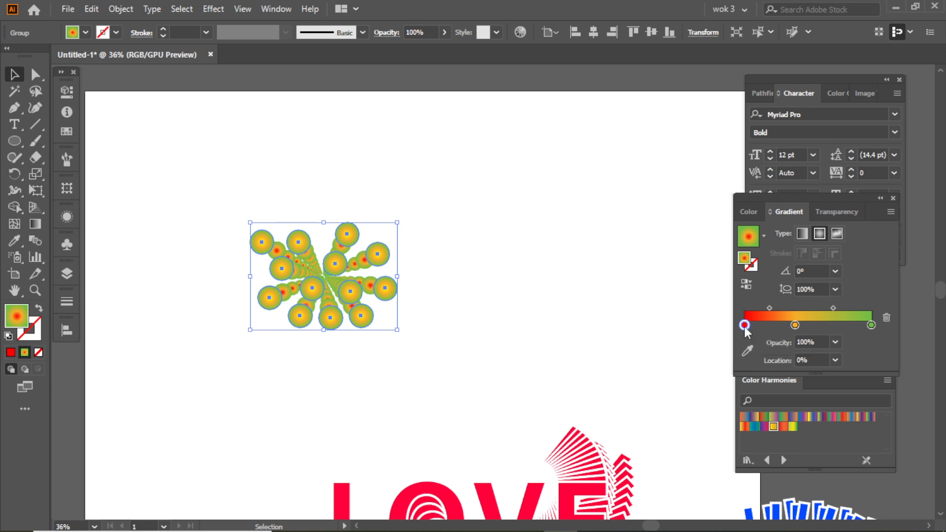
Step: Reduce the back group's gradient to two stops with orange at 16.84% and set the outer stop to dark green 367745
drag(744, 325, 765, 327)
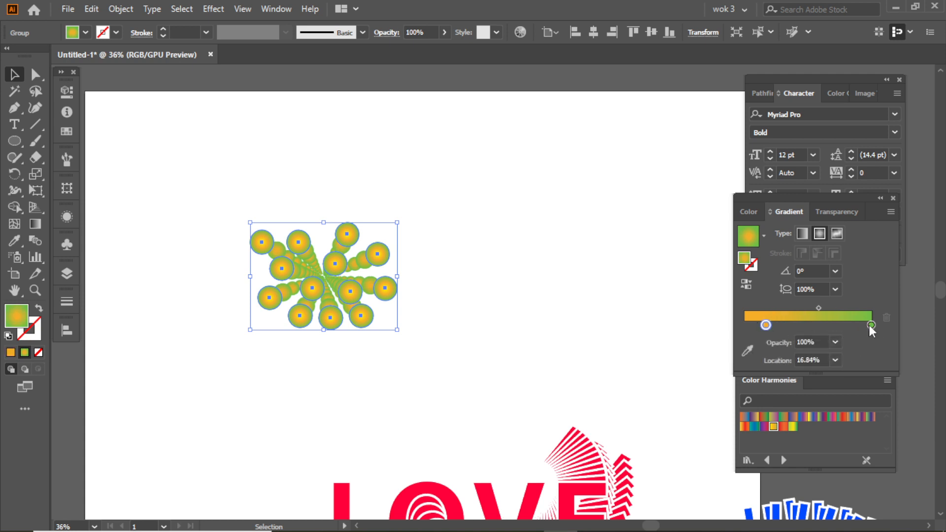
double_click(870, 325)
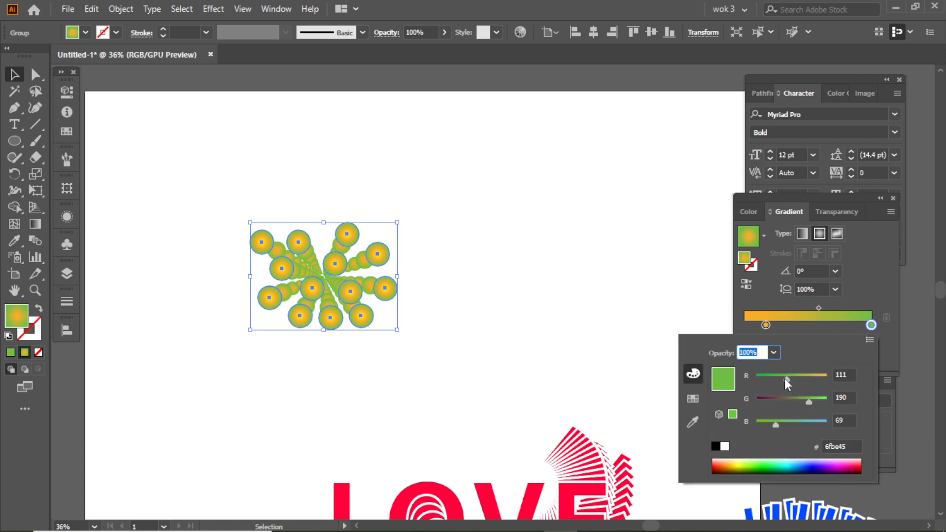
drag(785, 377, 769, 377)
click(791, 400)
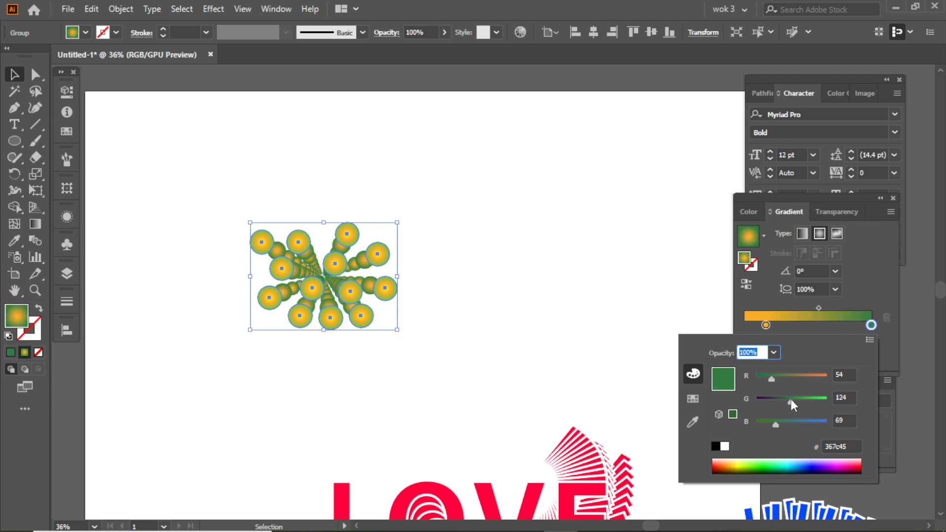
drag(790, 400, 789, 400)
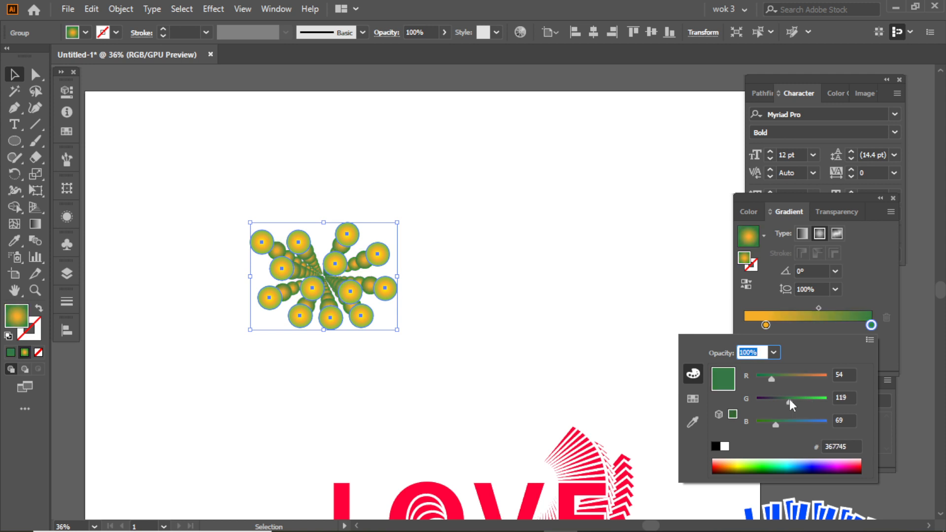
Step: Remove the extra stop added beside the orange one and recolor the orange stop to a red-orange
click(769, 327)
double_click(769, 327)
click(769, 329)
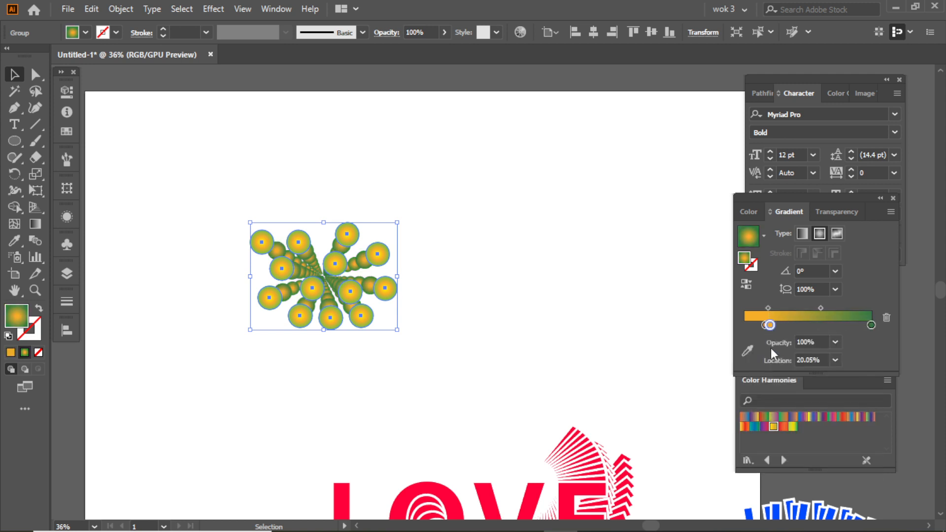
drag(767, 329, 767, 355)
click(765, 327)
double_click(765, 326)
click(787, 400)
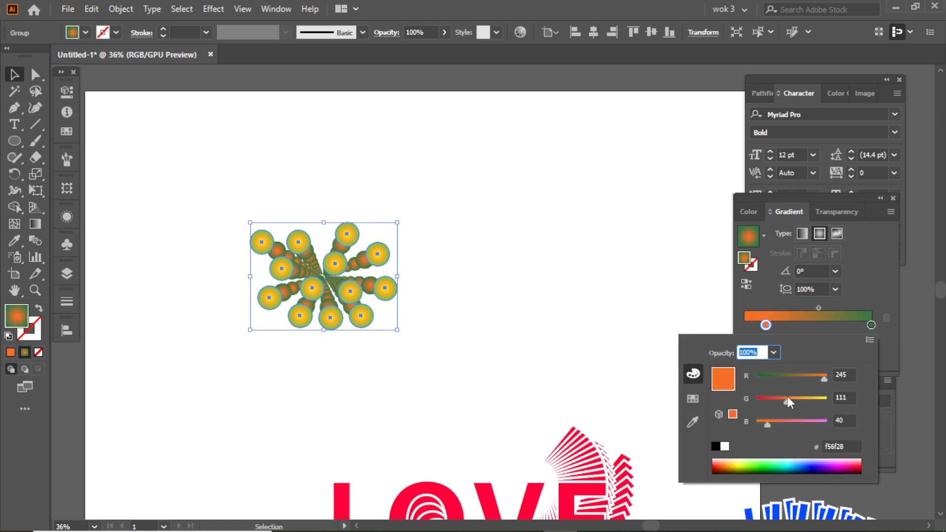
drag(790, 396, 784, 397)
Step: Try enlarging the back circle group on its own, and undo the scaling
click(16, 76)
drag(200, 173, 507, 296)
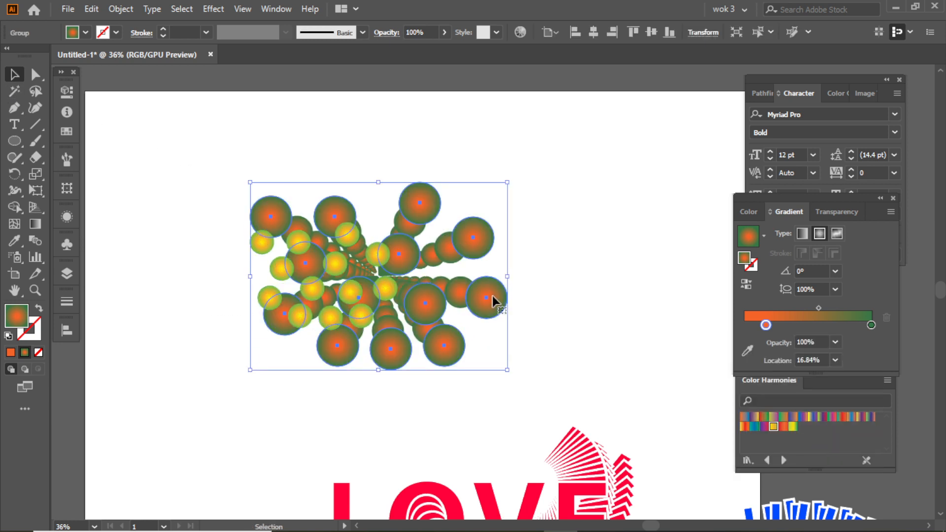
key(ctrl+z)
click(495, 208)
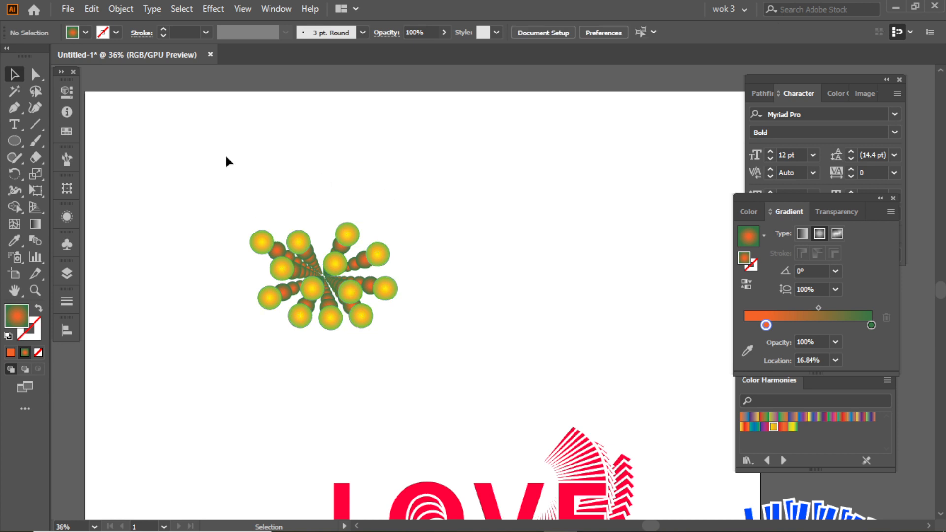
Step: Unlock all locked artwork, select both circle groups and enlarge them together
drag(227, 160, 422, 344)
click(121, 9)
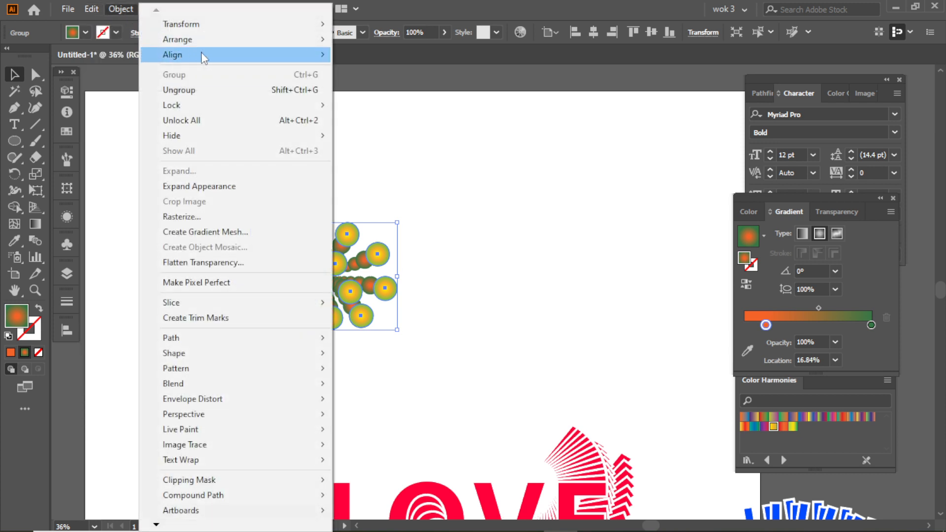
click(235, 121)
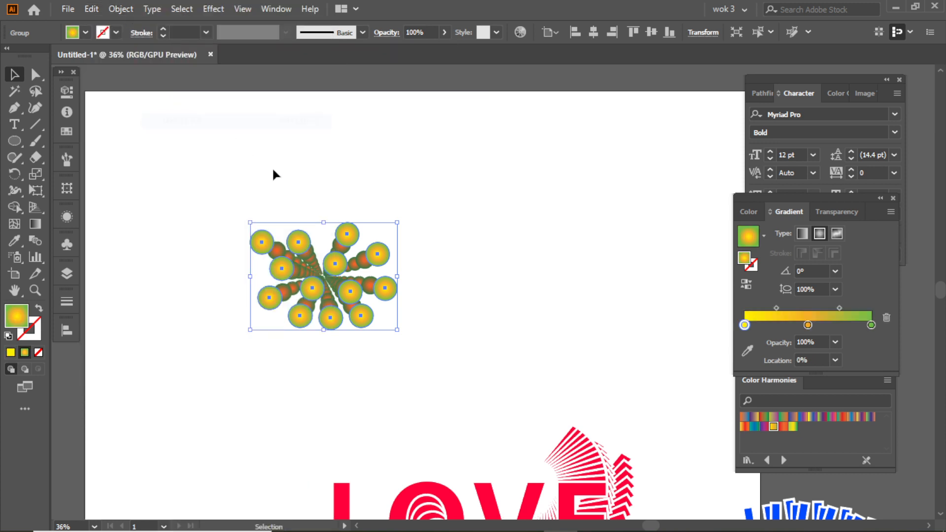
drag(190, 185, 472, 314)
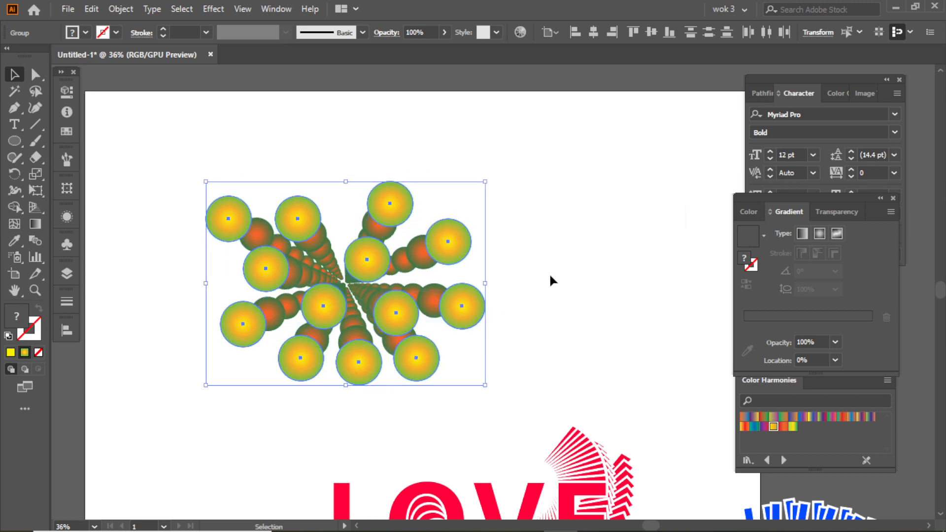